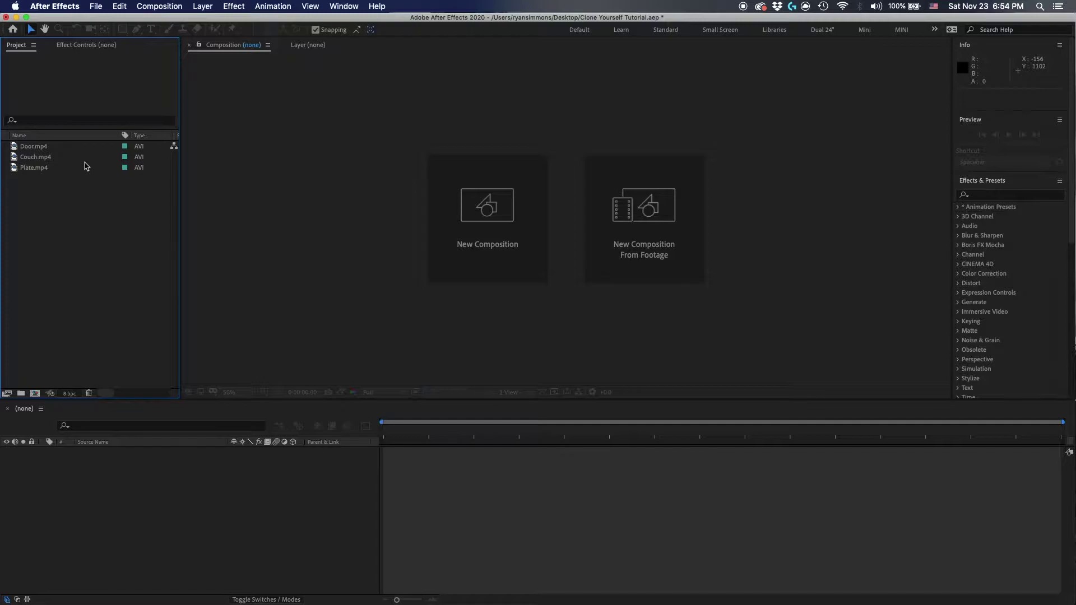
- Select the imported Door.mp4, Couch.mp4 and Plate.mp4 clips in the Project panel
{"action": "left_click_drag", "start_coordinate": [17, 178], "coordinate": [17, 128]}
- Create a Door composition from the three clips, hiding and shying the Door and Couch layers
{"action": "left_click_drag", "start_coordinate": [10, 169], "coordinate": [35, 394]}
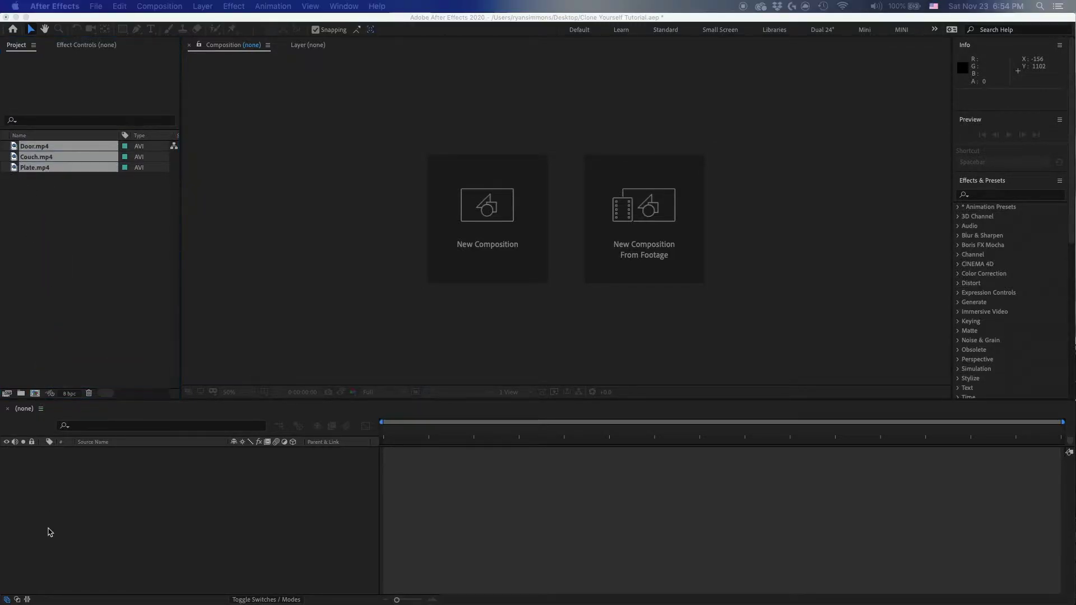
{"action": "key", "text": "Return"}
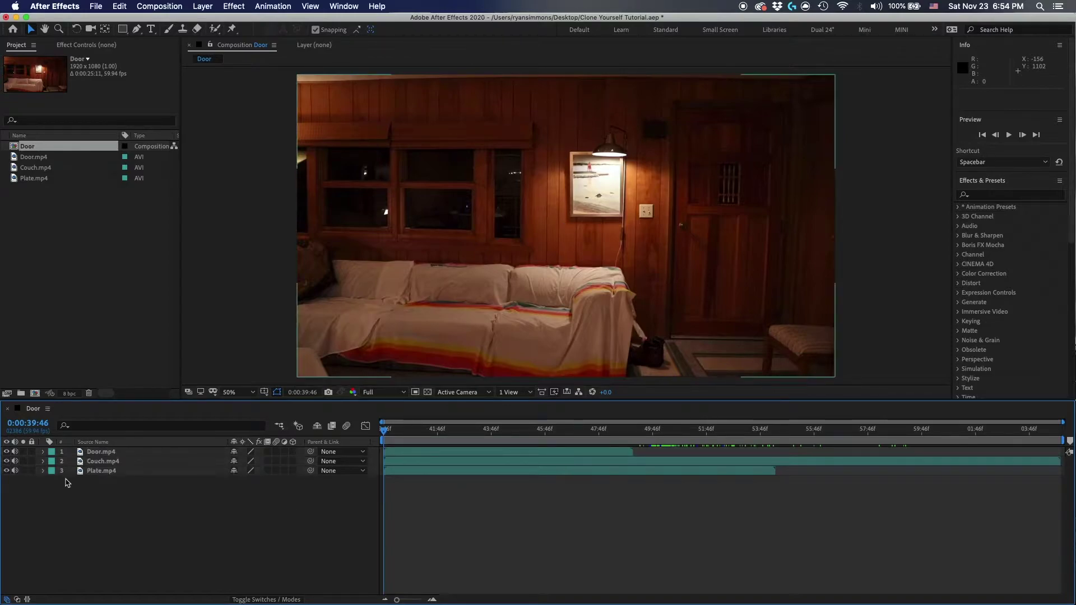
{"action": "left_click_drag", "start_coordinate": [7, 461], "coordinate": [7, 451]}
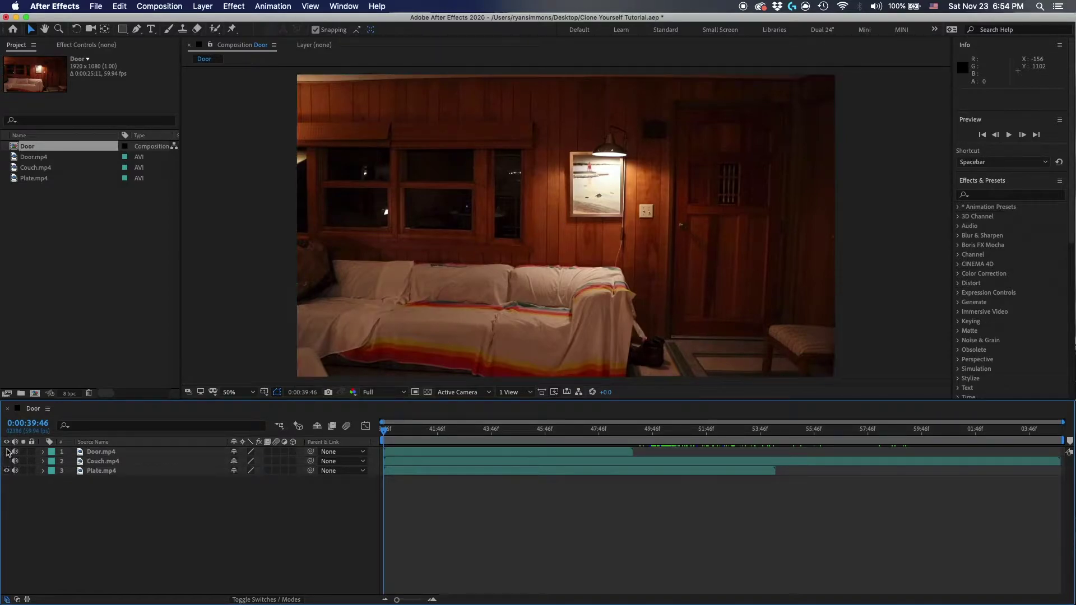
{"action": "left_click_drag", "start_coordinate": [234, 465], "coordinate": [234, 452]}
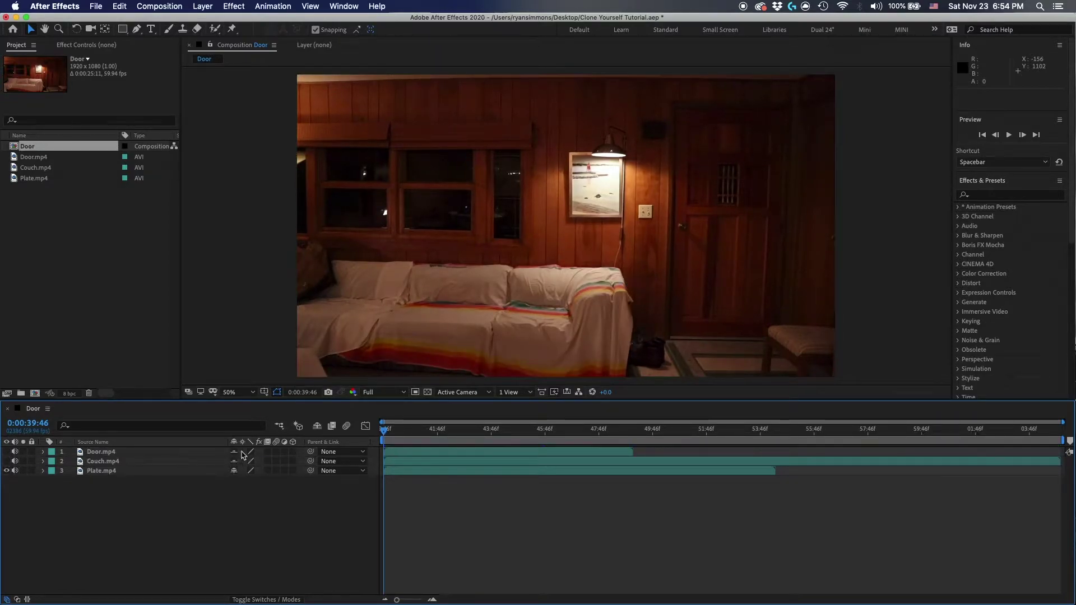
{"action": "left_click", "coordinate": [317, 425]}
- Scrub the empty-room Plate footage to around 0:00:49:41, then show the shy layers again
{"action": "left_click", "coordinate": [129, 453]}
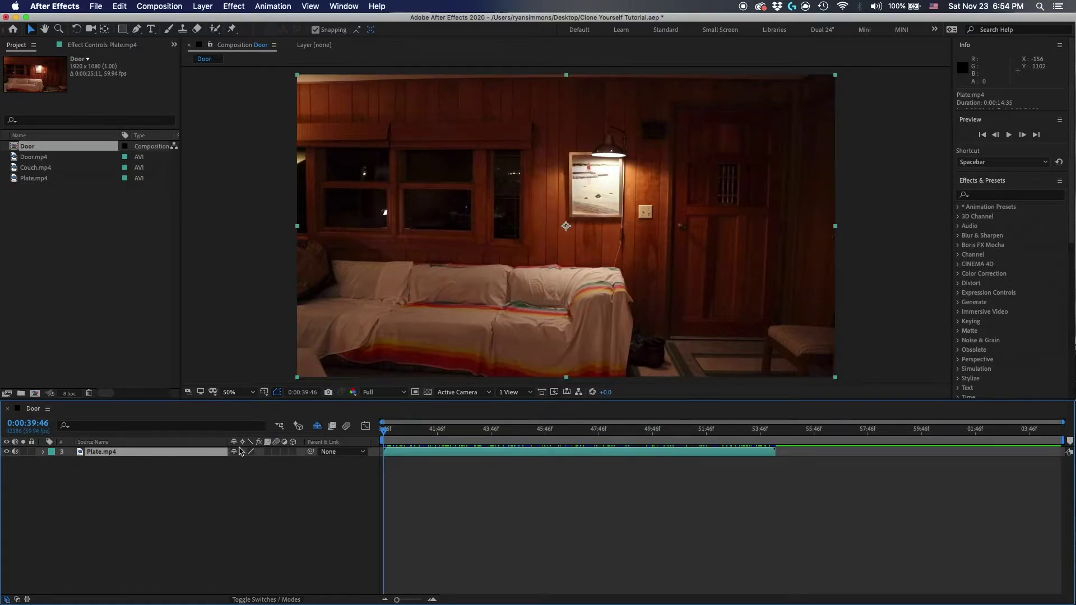
{"action": "left_click_drag", "start_coordinate": [391, 434], "coordinate": [625, 445]}
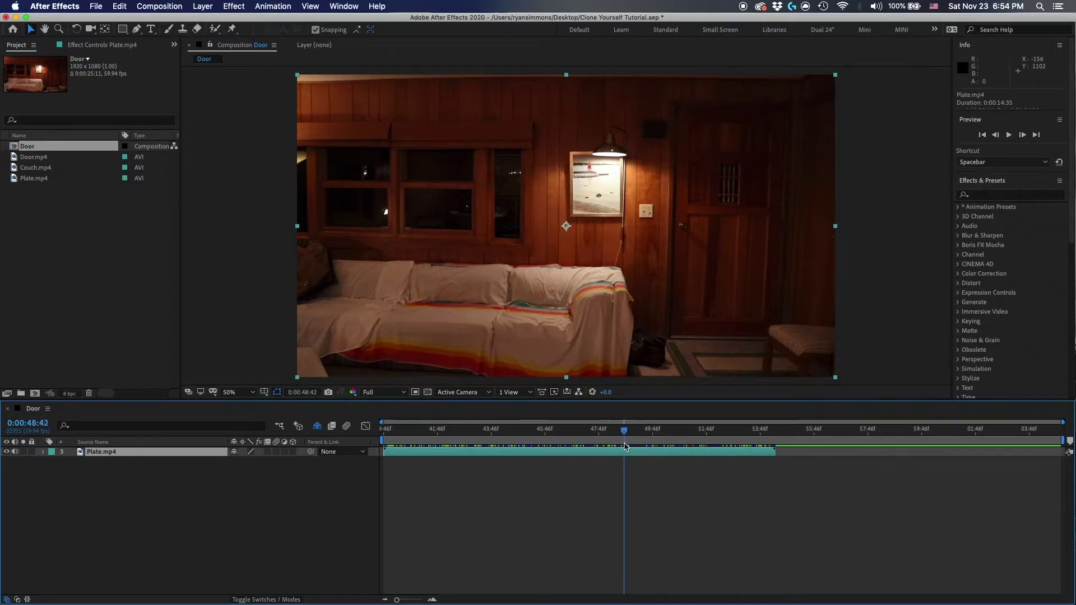
{"action": "left_click", "coordinate": [618, 487]}
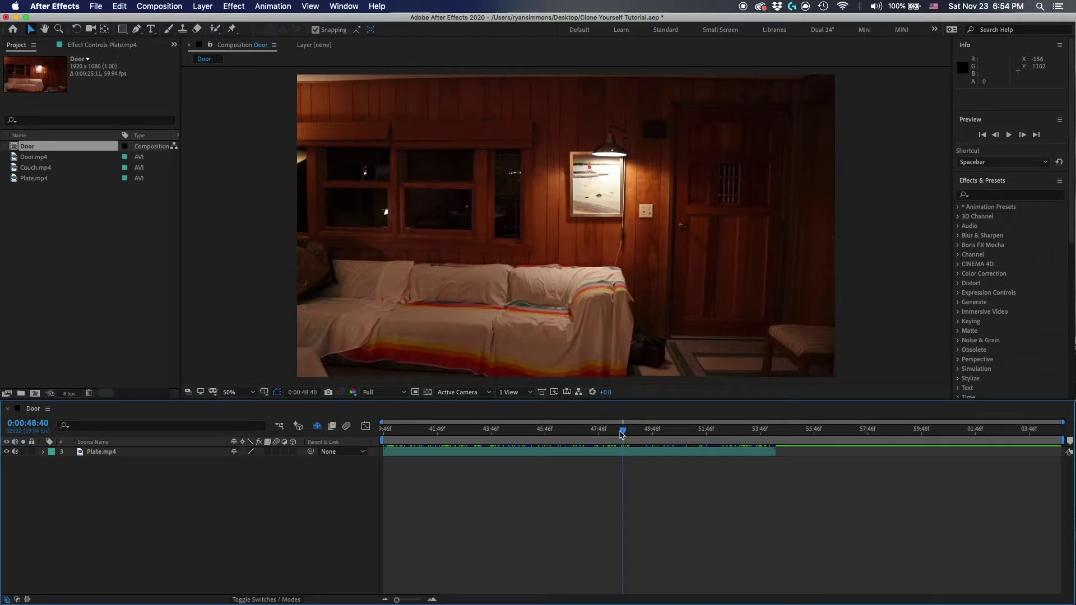
{"action": "key", "text": "space"}
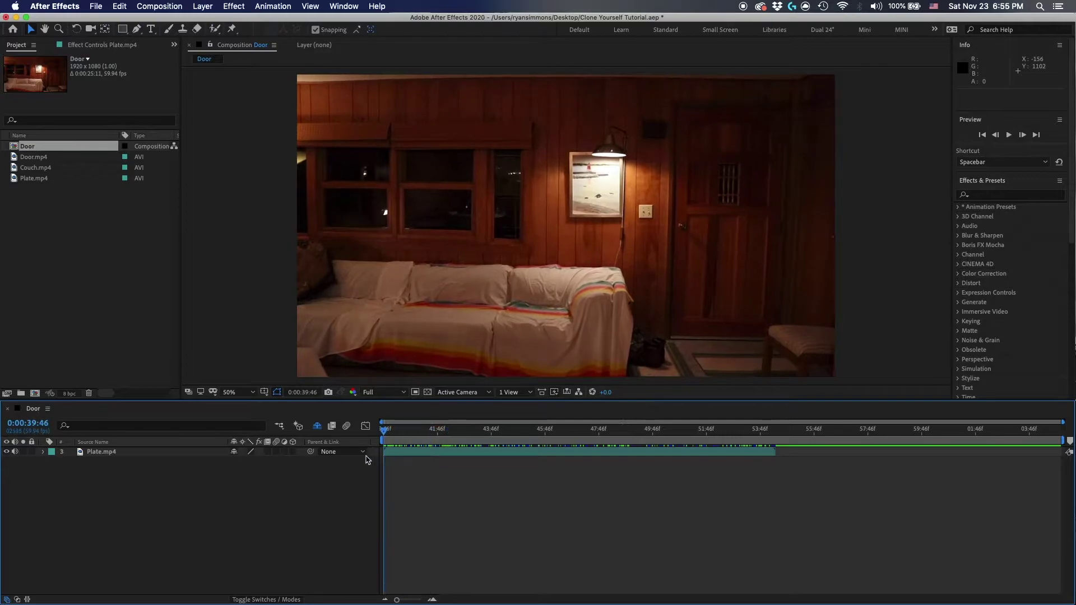
{"action": "left_click_drag", "start_coordinate": [613, 445], "coordinate": [740, 452]}
{"action": "left_click_drag", "start_coordinate": [649, 469], "coordinate": [650, 471]}
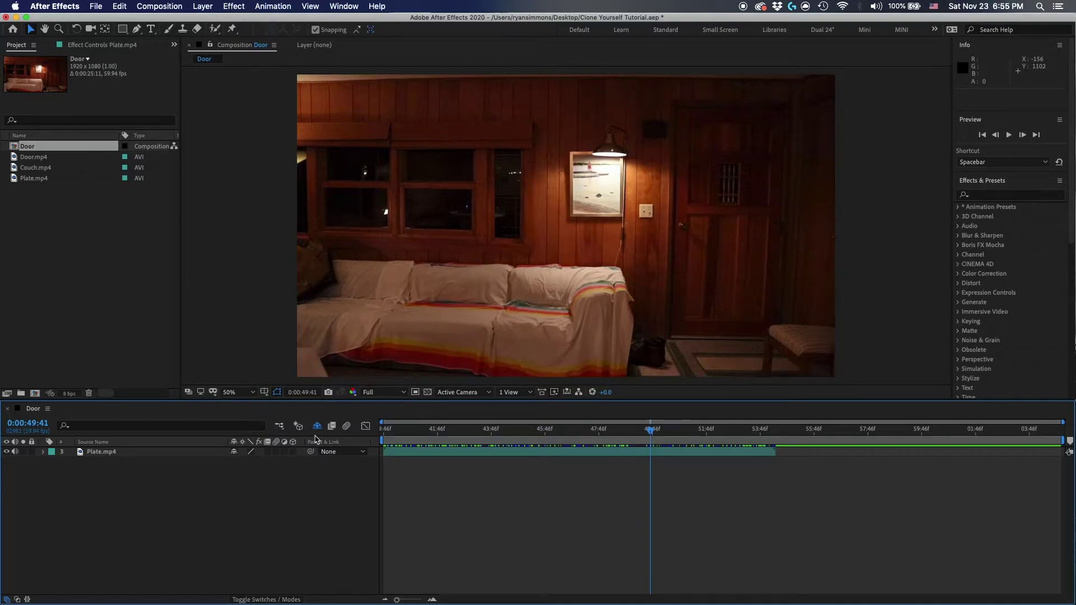
{"action": "left_click", "coordinate": [317, 427]}
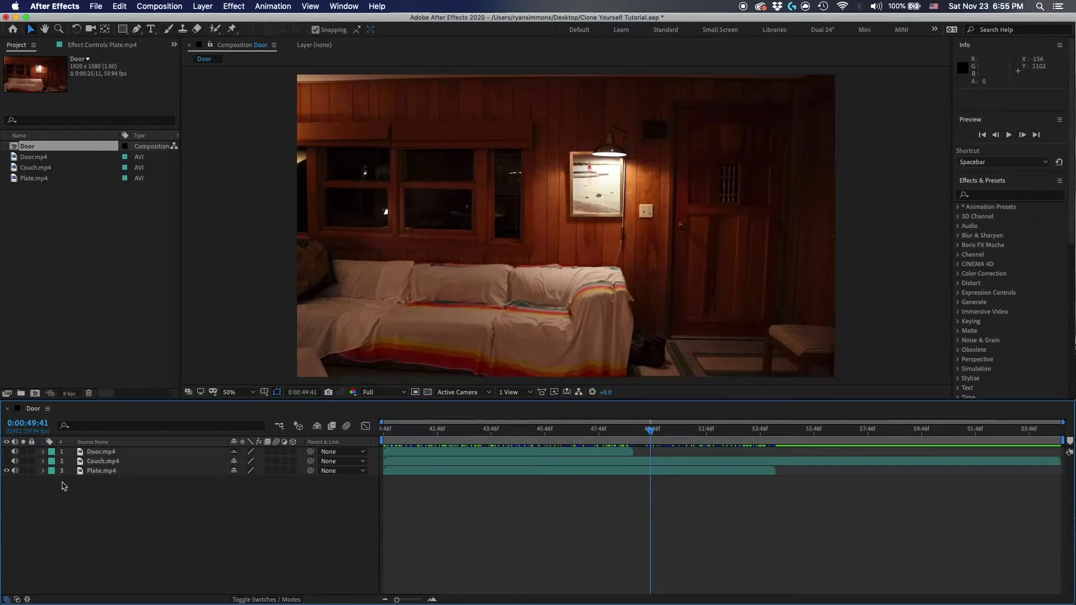
- Turn on Couch.mp4, hide the shy Door.mp4 layer, and scrub to 0:00:50:17
{"action": "left_click", "coordinate": [6, 461]}
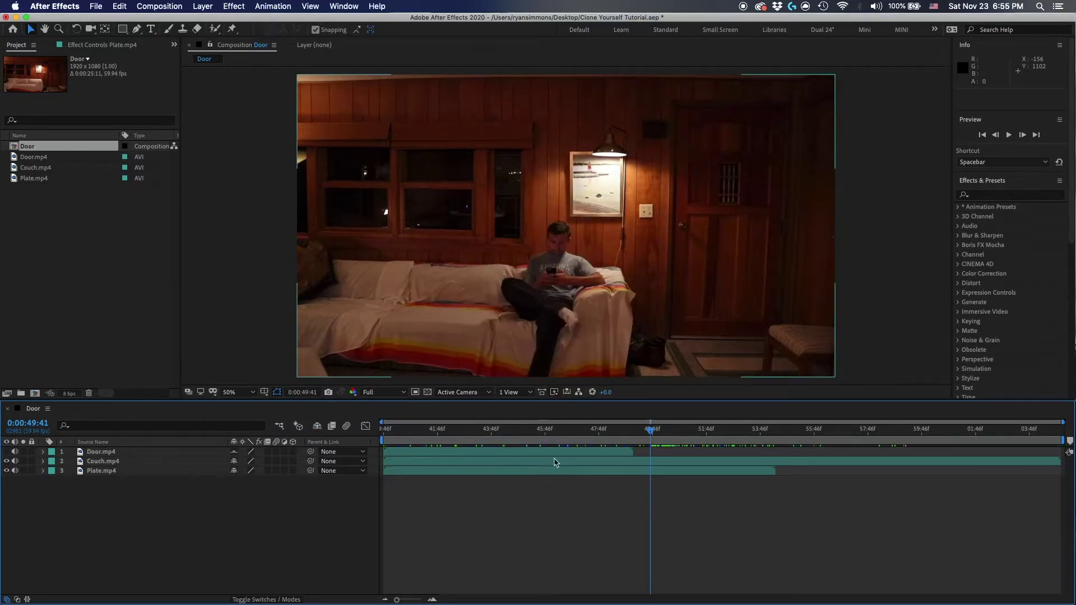
{"action": "left_click", "coordinate": [651, 434]}
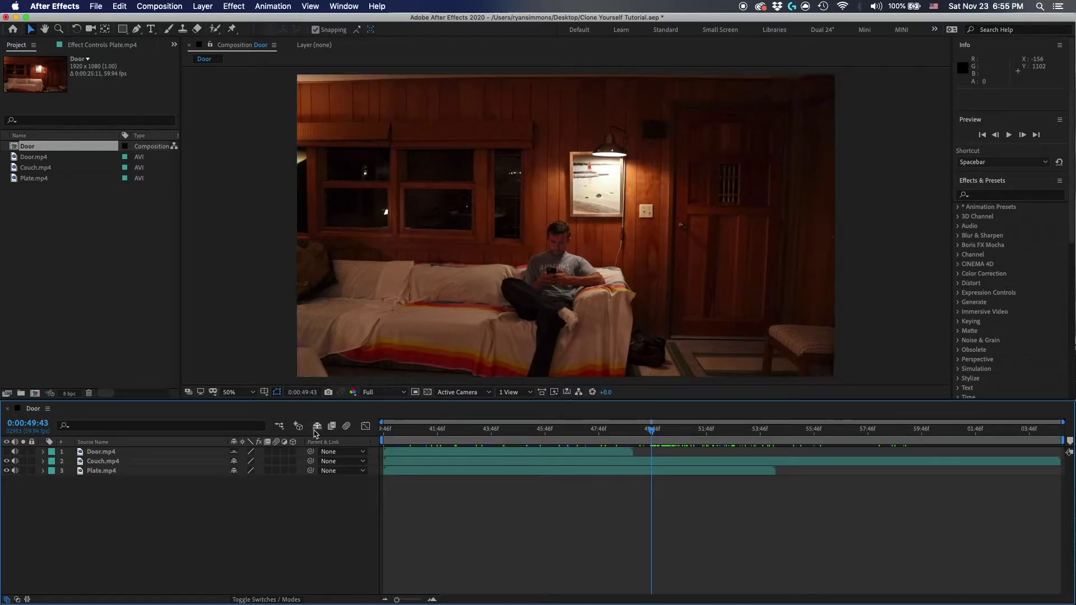
{"action": "left_click", "coordinate": [316, 430]}
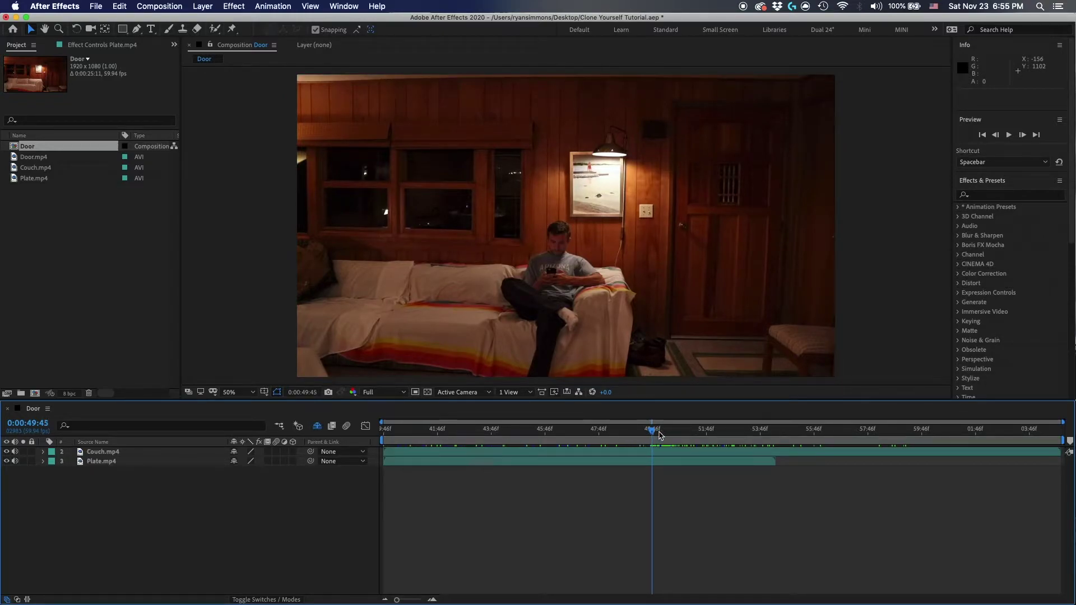
{"action": "mouse_move", "coordinate": [652, 432]}
{"action": "left_mouse_down"}
{"action": "mouse_move", "coordinate": [676, 435]}
{"action": "mouse_move", "coordinate": [653, 436]}
{"action": "mouse_move", "coordinate": [665, 437]}
{"action": "left_mouse_up"}
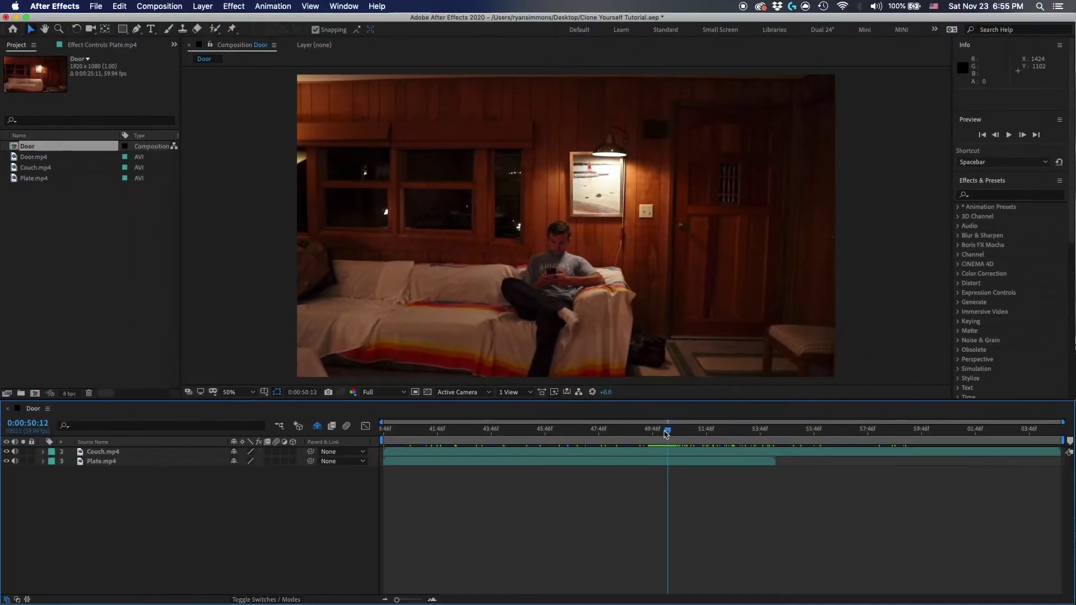
{"action": "left_click_drag", "start_coordinate": [665, 434], "coordinate": [667, 436]}
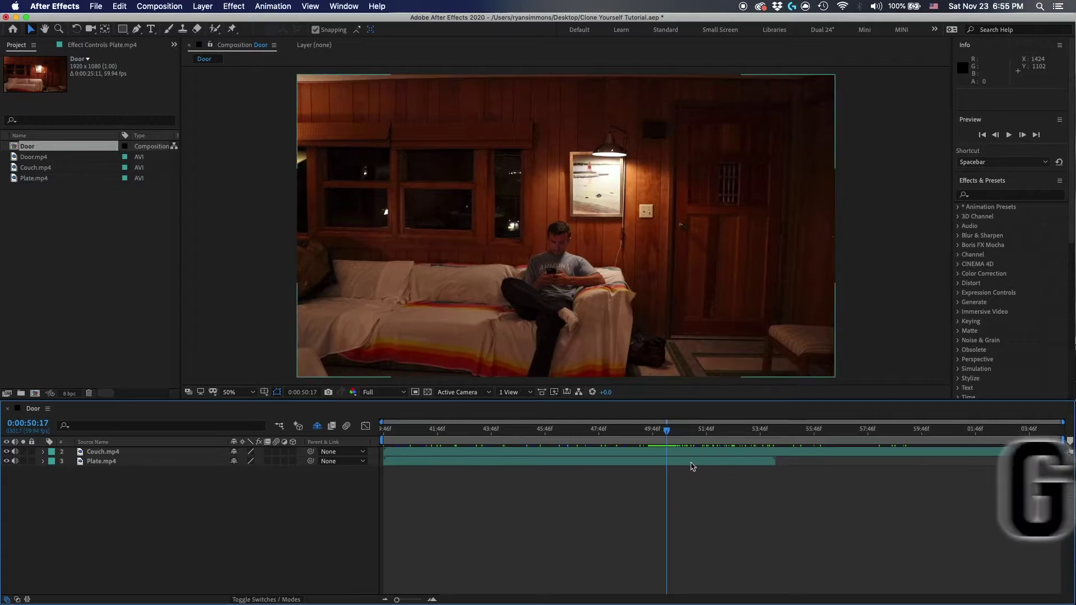
- Draw a closed Pen mask around the seated man on Couch.mp4, then hide Plate.mp4
{"action": "left_click", "coordinate": [693, 457]}
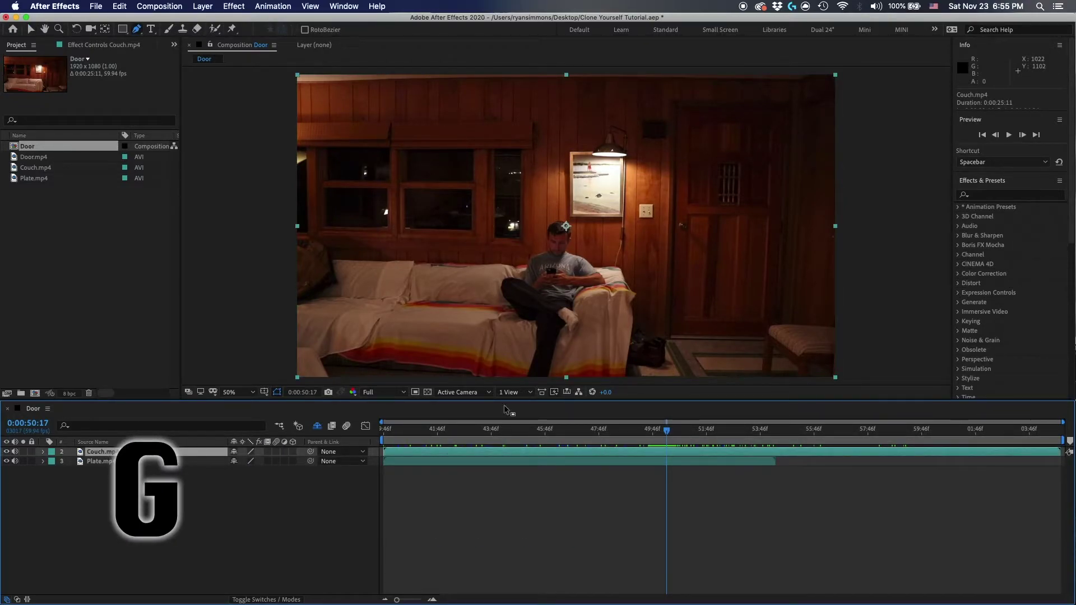
{"action": "left_click", "coordinate": [601, 381]}
{"action": "left_click_drag", "start_coordinate": [616, 332], "coordinate": [617, 315]}
{"action": "left_click", "coordinate": [623, 248]}
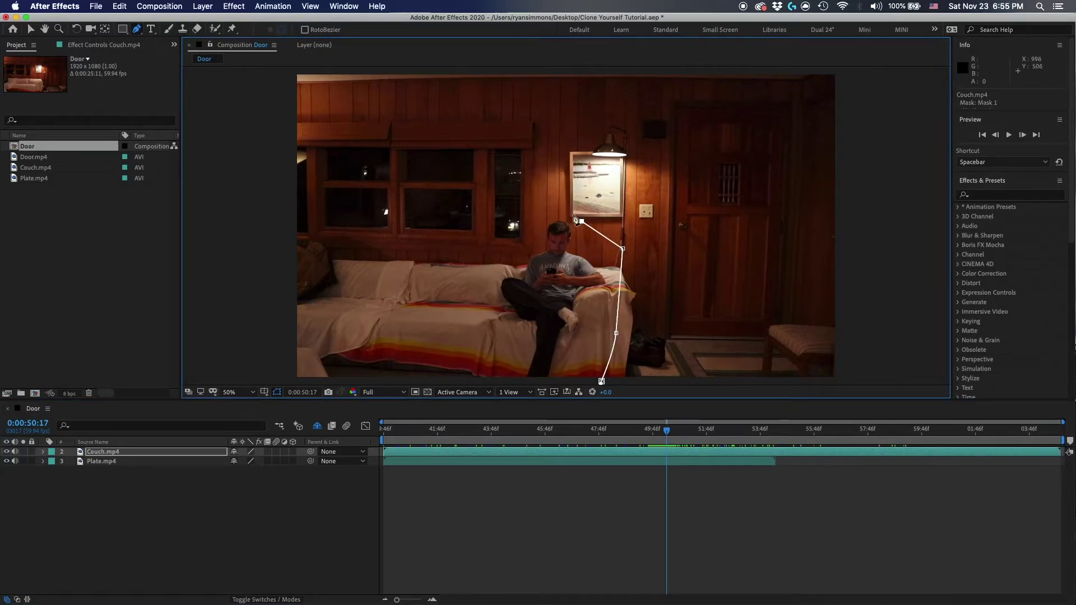
{"action": "left_click", "coordinate": [524, 242]}
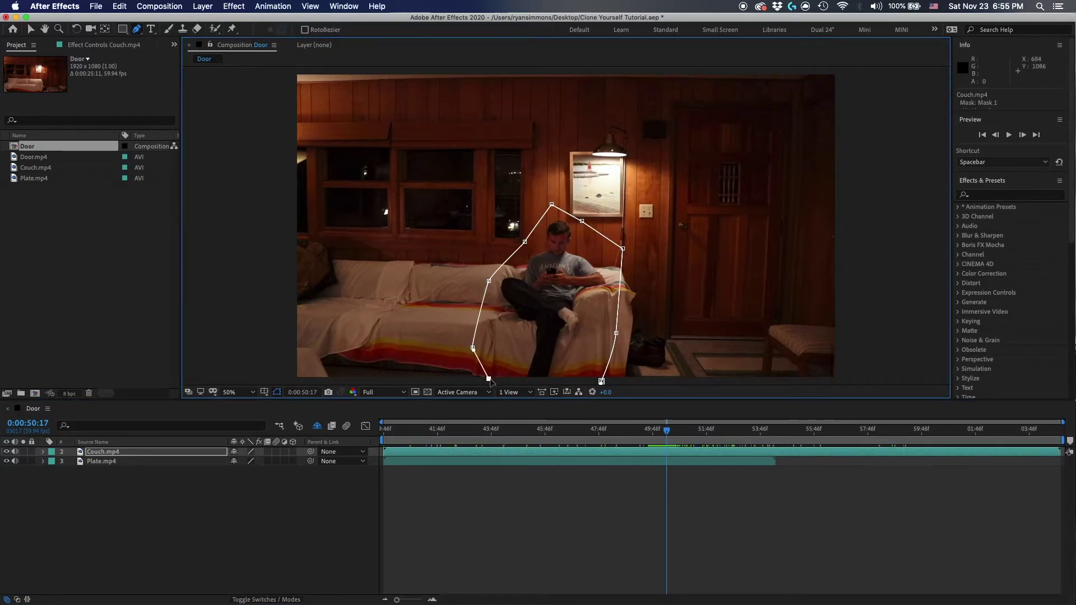
{"action": "left_click", "coordinate": [601, 381]}
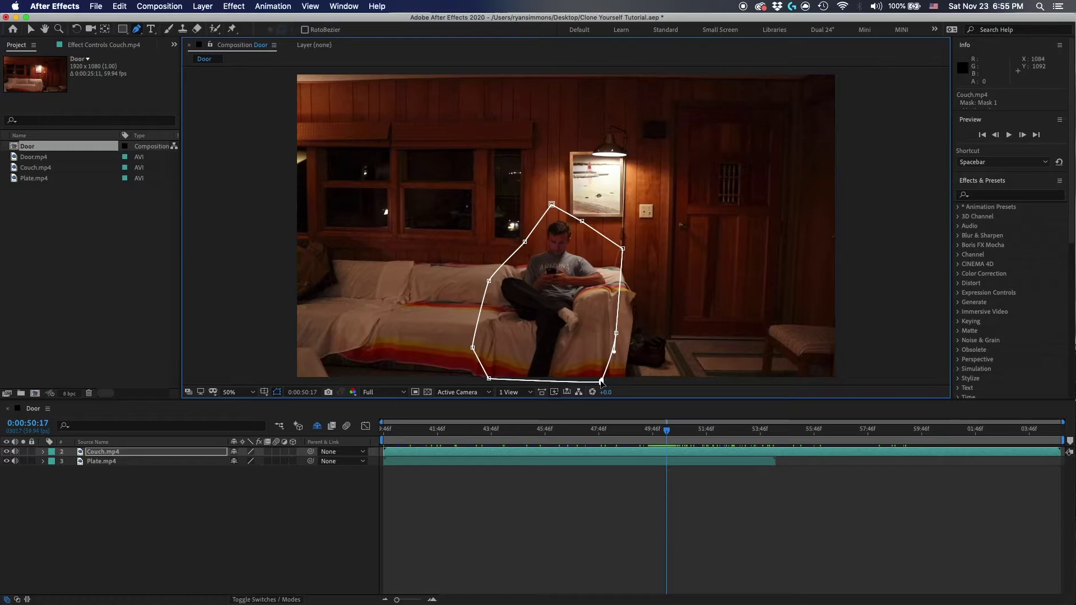
{"action": "left_click", "coordinate": [6, 466]}
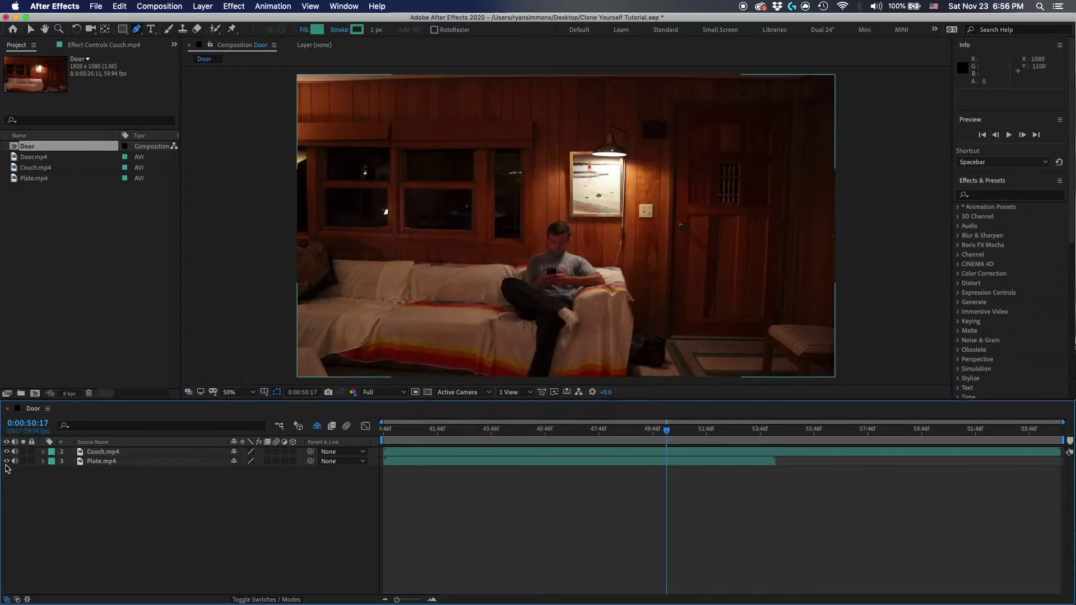
{"action": "left_click", "coordinate": [6, 461]}
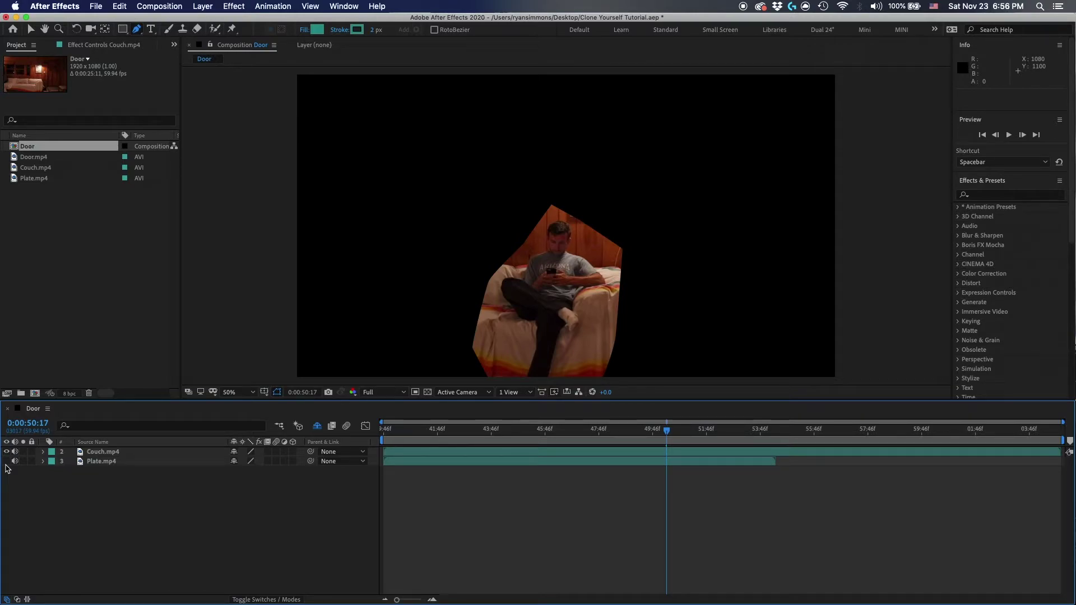
- Give the Couch mask a 93-pixel feather, turn Plate.mp4 back on, and collapse the mask properties
{"action": "key", "text": "super+Down"}
{"action": "key", "text": "f"}
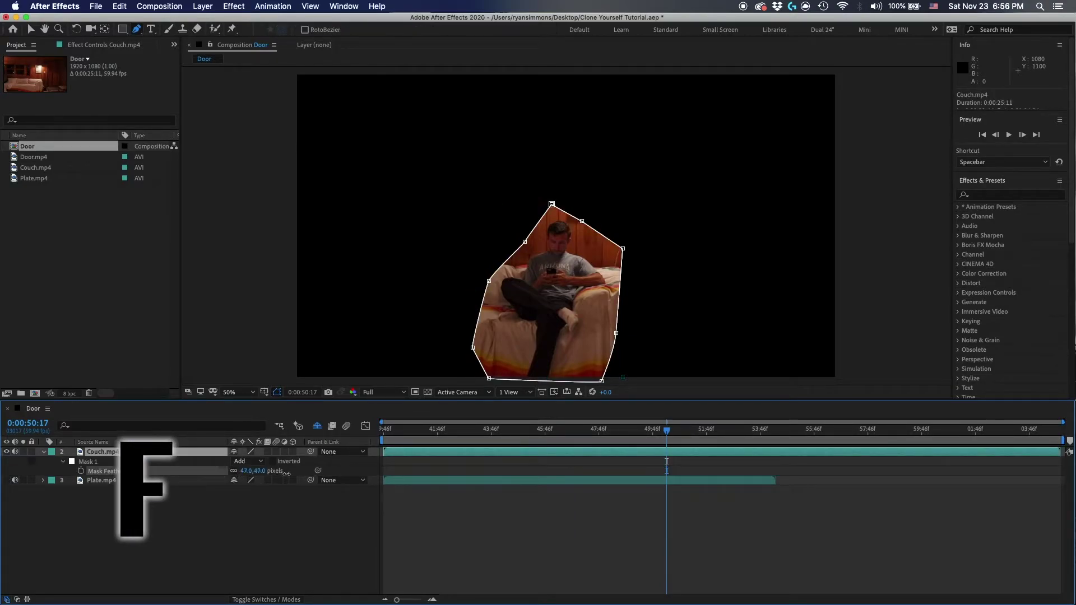
{"action": "left_click_drag", "start_coordinate": [243, 474], "coordinate": [296, 473]}
{"action": "left_click", "coordinate": [128, 526]}
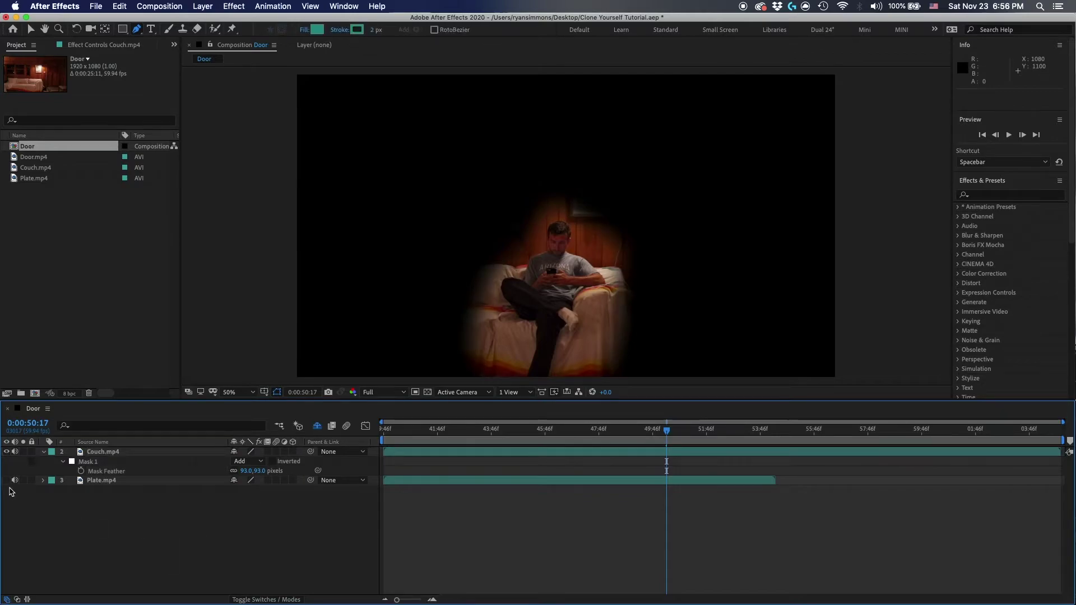
{"action": "left_click", "coordinate": [6, 480]}
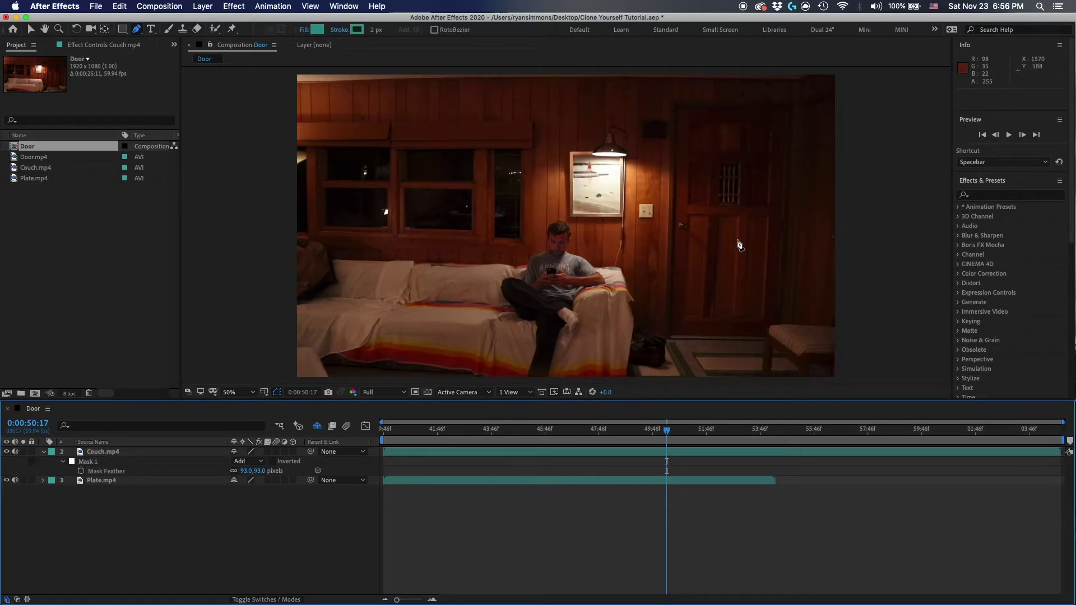
{"action": "left_click", "coordinate": [96, 464]}
{"action": "key", "text": "m"}
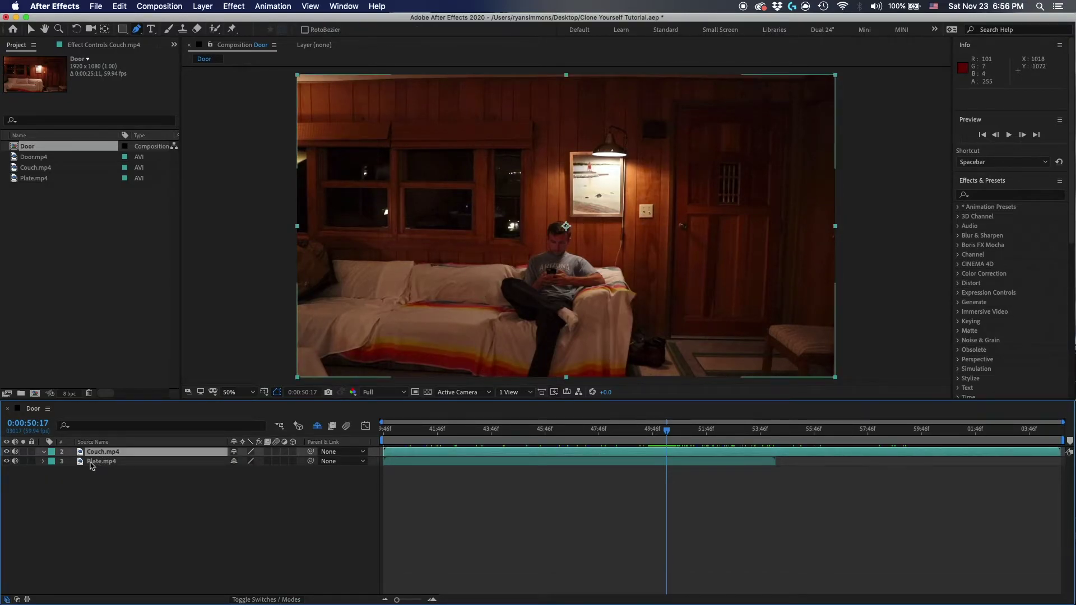
{"action": "left_click", "coordinate": [106, 461]}
- Delete the Plate layer, unshy Door.mp4, and slide the Door clip to start around 0:00:55:46
{"action": "key", "text": "Delete"}
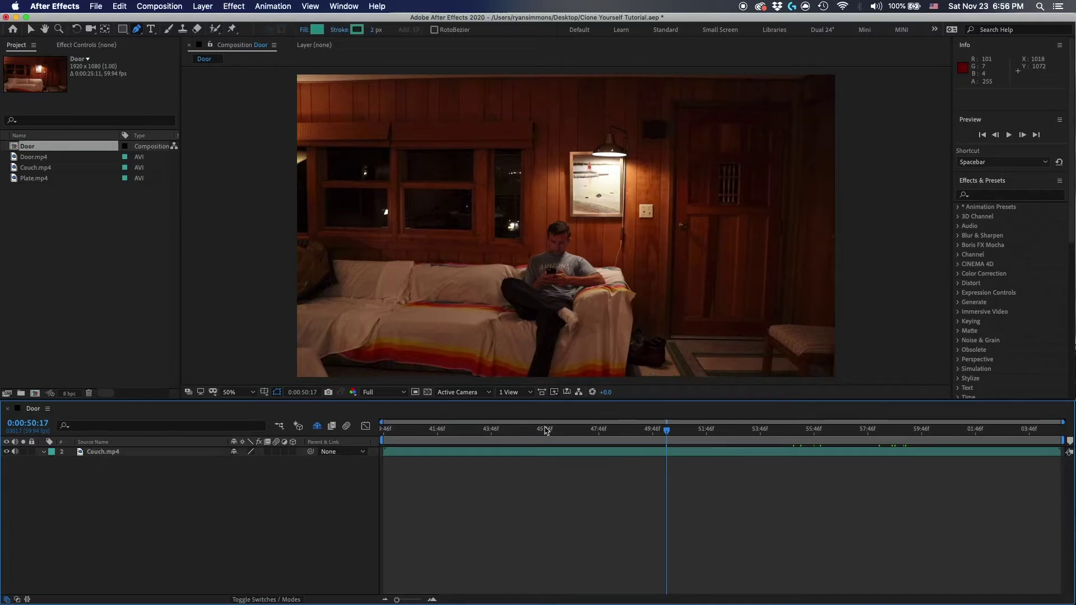
{"action": "left_click", "coordinate": [52, 325]}
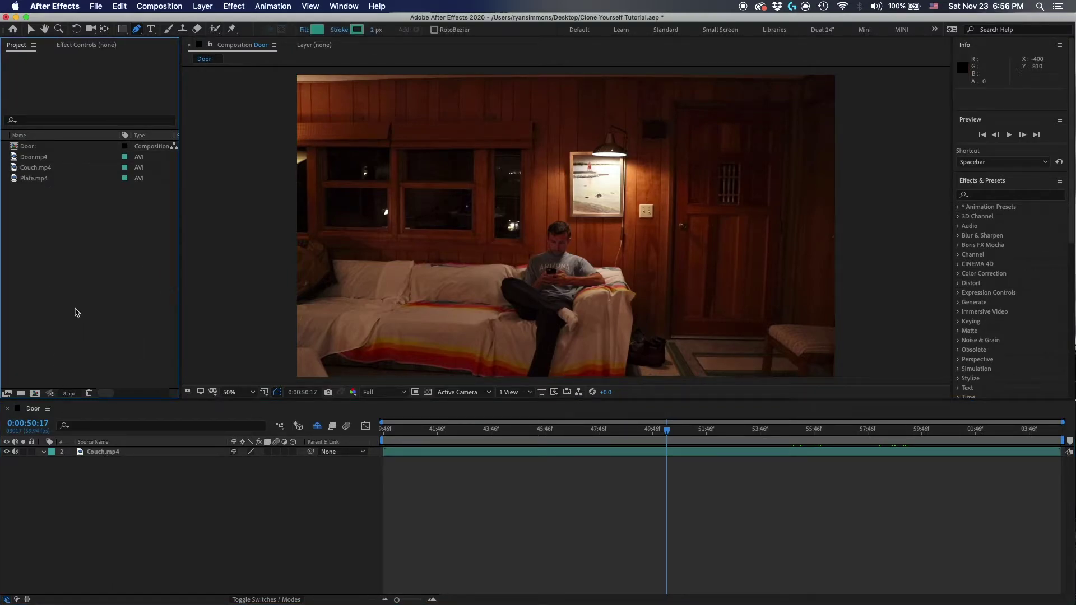
{"action": "left_click", "coordinate": [238, 455]}
{"action": "key", "text": "super+v"}
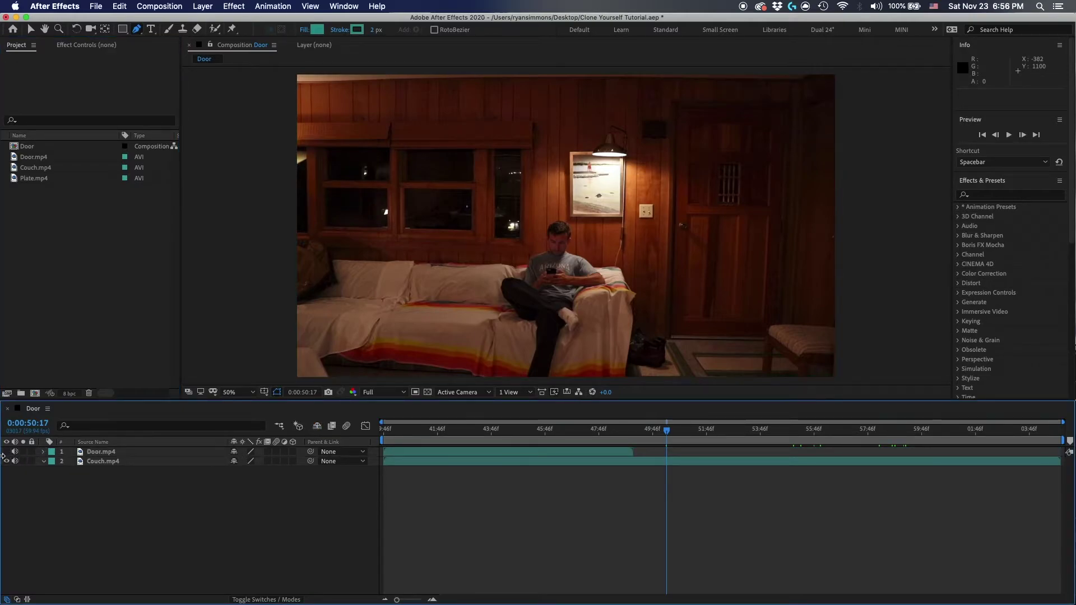
{"action": "left_click_drag", "start_coordinate": [548, 457], "coordinate": [990, 455]}
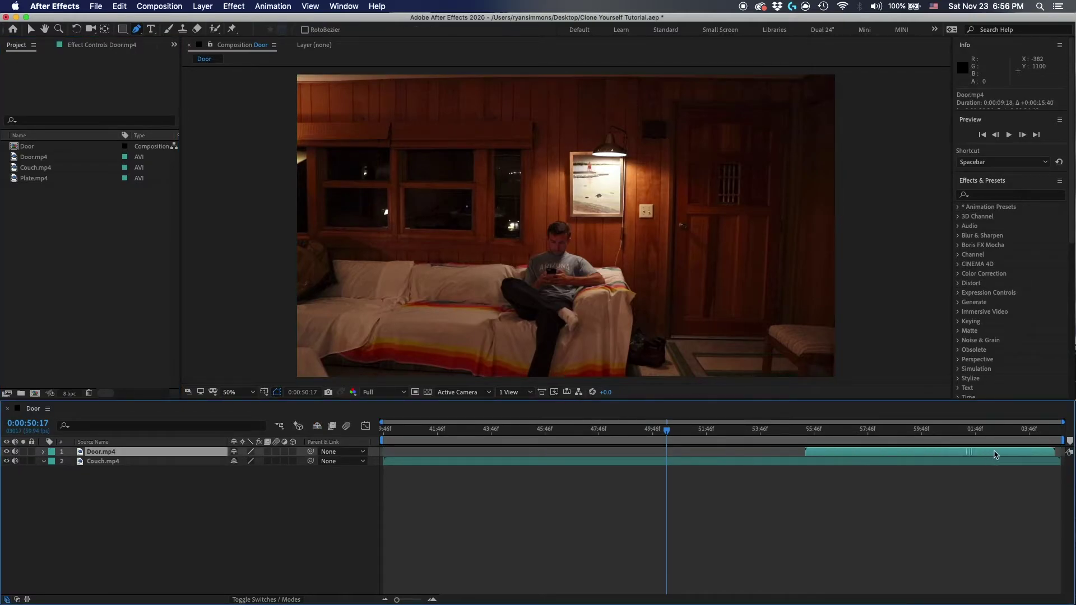
- Hide Door.mp4 to view the couch shot and return the playhead to about 0:00:55
{"action": "left_click_drag", "start_coordinate": [795, 430], "coordinate": [931, 446]}
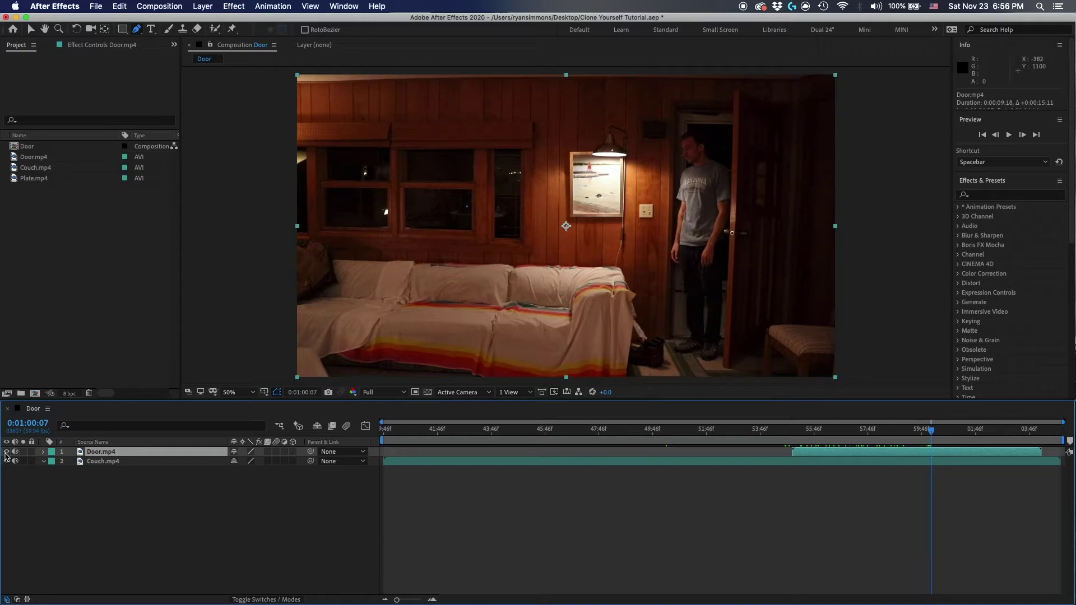
{"action": "left_click", "coordinate": [6, 452]}
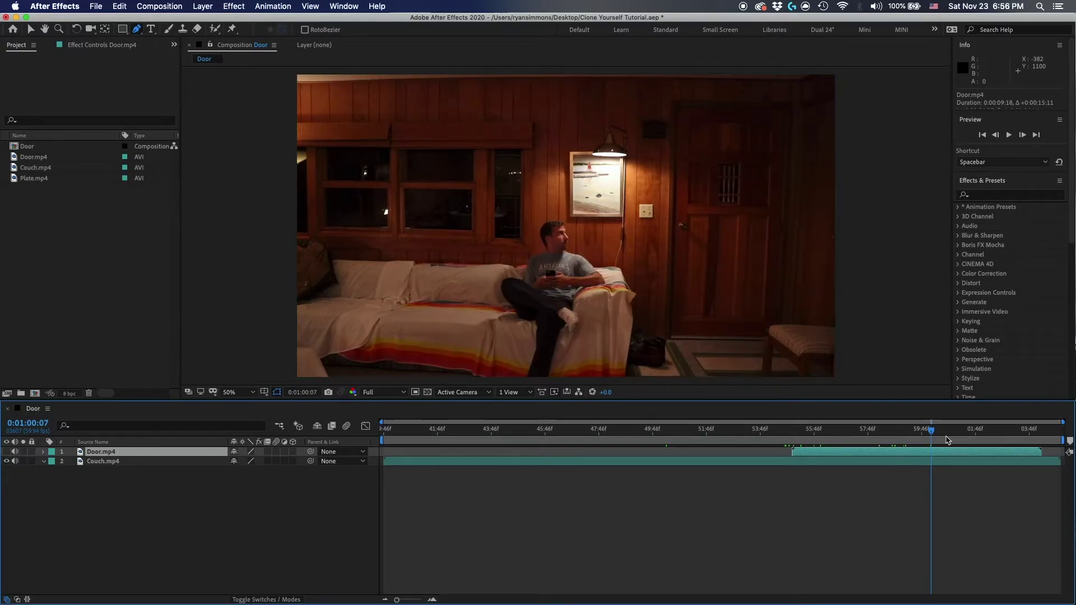
{"action": "left_click", "coordinate": [109, 489]}
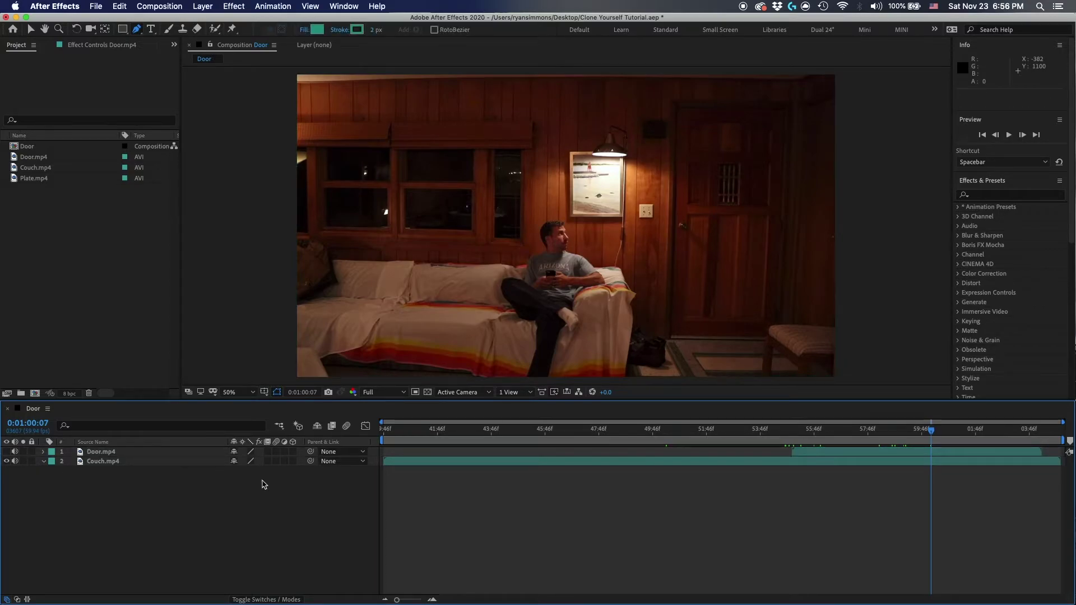
{"action": "left_click_drag", "start_coordinate": [870, 436], "coordinate": [812, 439]}
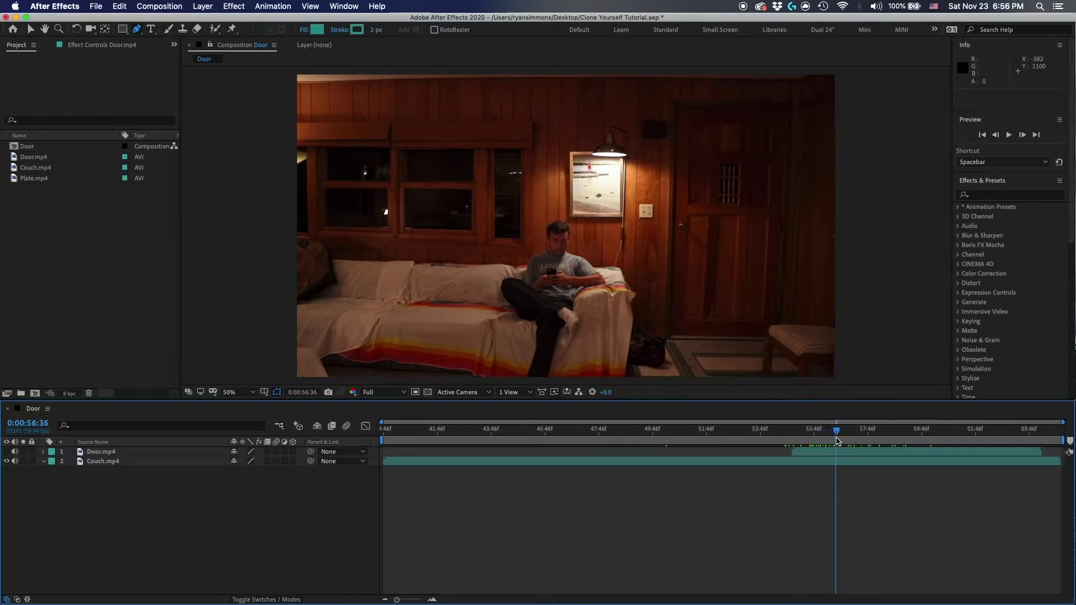
- Turn Door.mp4 back on, shift it 6 frames later to align markers, and scrub to about 0:00:58:50
{"action": "left_click", "coordinate": [832, 461]}
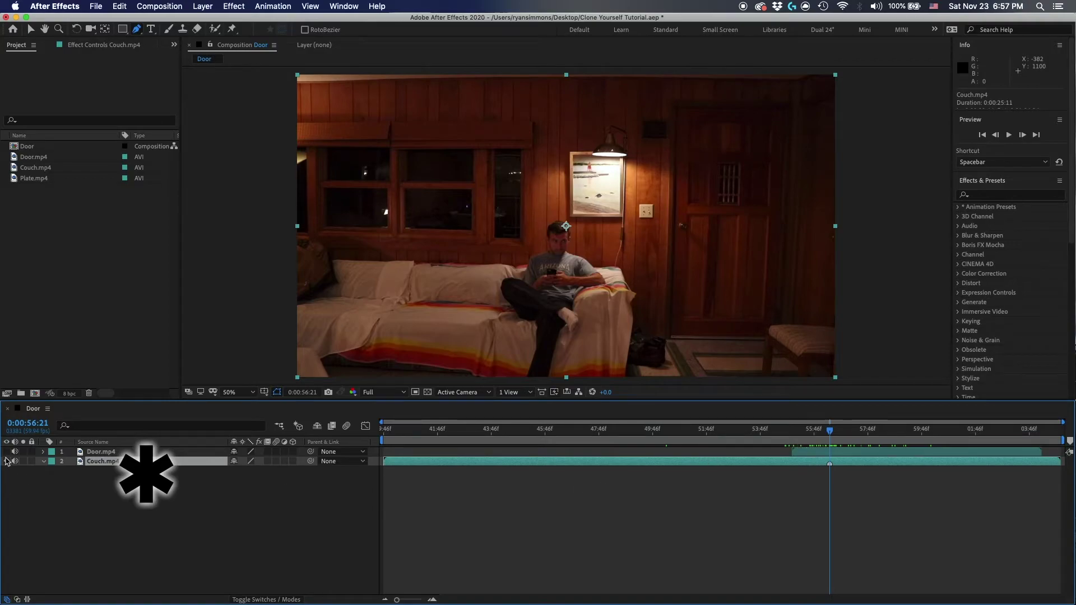
{"action": "left_click", "coordinate": [7, 451]}
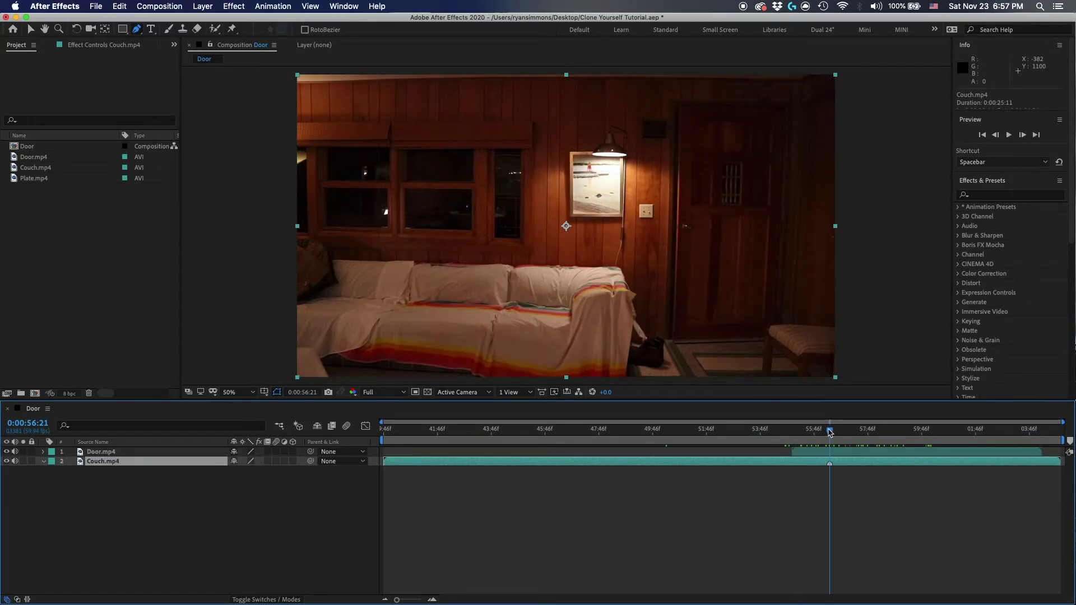
{"action": "mouse_move", "coordinate": [830, 432]}
{"action": "left_mouse_down"}
{"action": "mouse_move", "coordinate": [814, 432]}
{"action": "mouse_move", "coordinate": [829, 436]}
{"action": "left_mouse_up"}
{"action": "left_click", "coordinate": [830, 455]}
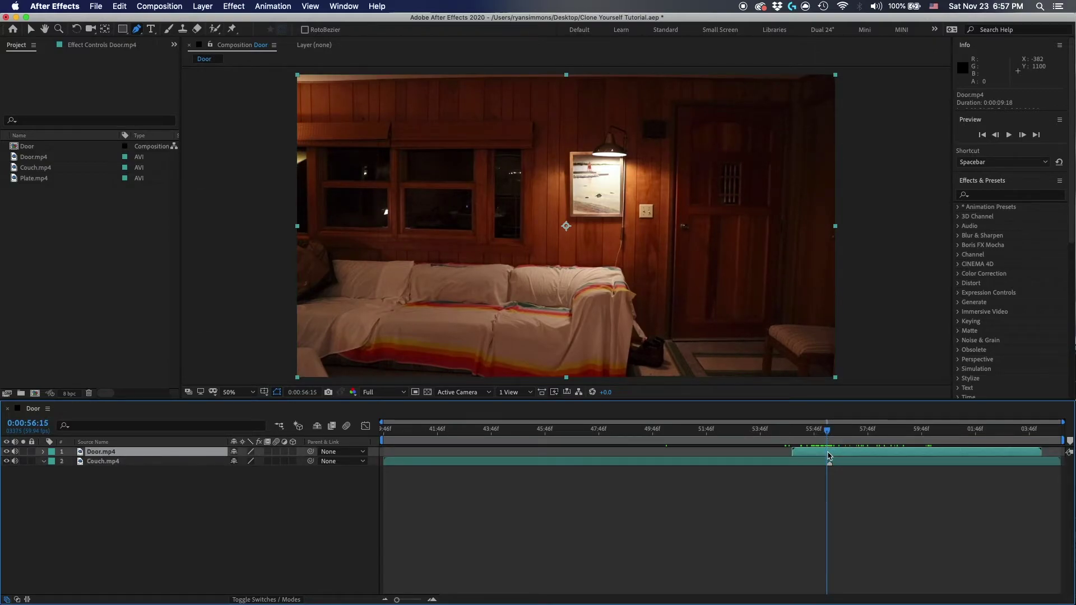
{"action": "scroll", "coordinate": [852, 472], "scroll_direction": "up", "scroll_amount": 5}
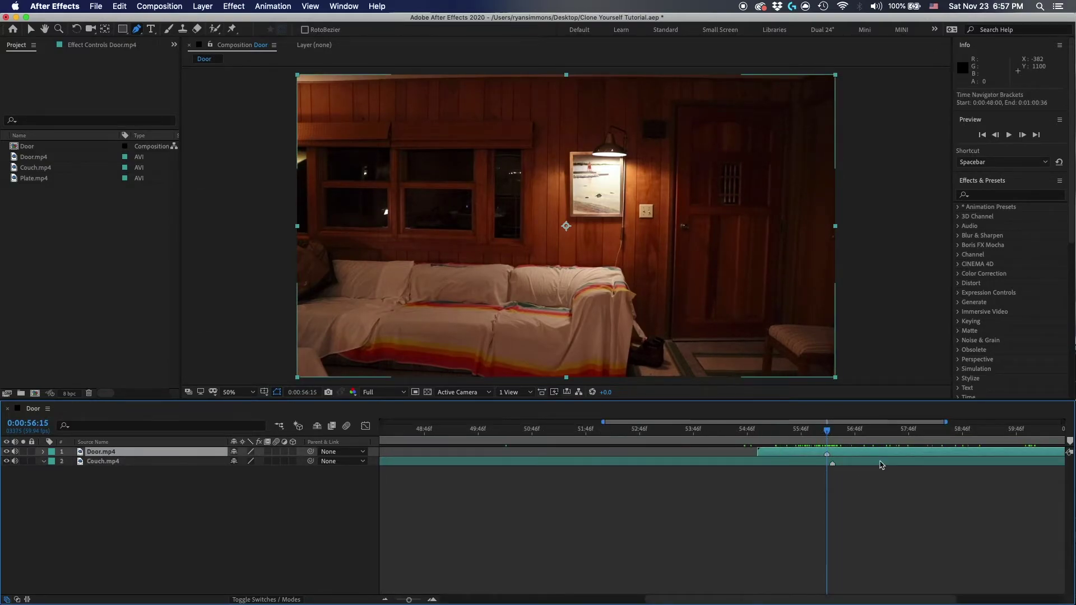
{"action": "left_click_drag", "start_coordinate": [853, 455], "coordinate": [897, 455]}
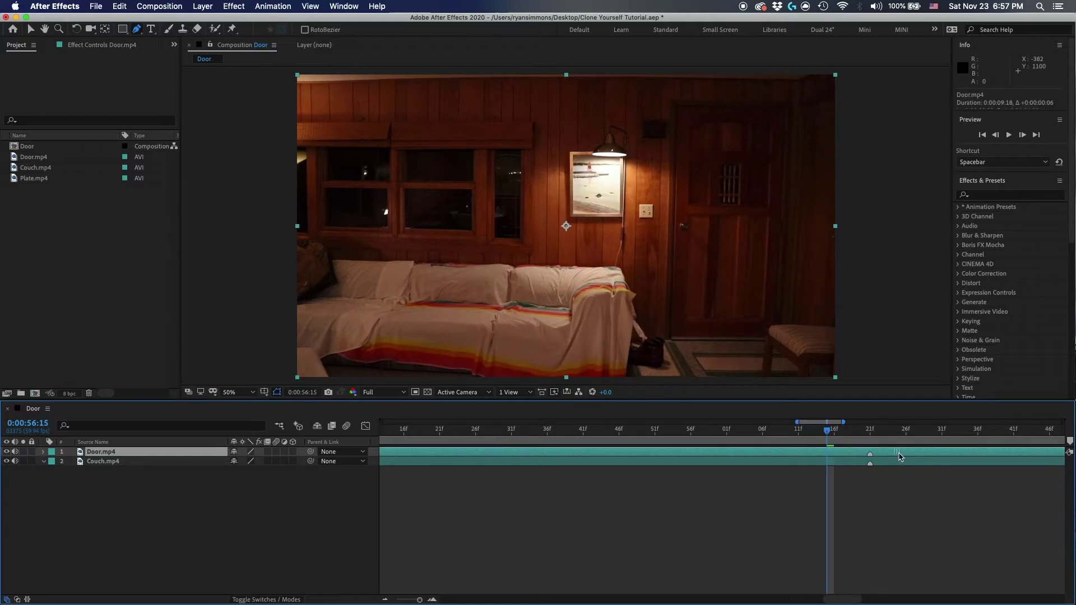
{"action": "scroll", "coordinate": [839, 519], "scroll_direction": "down", "scroll_amount": 5}
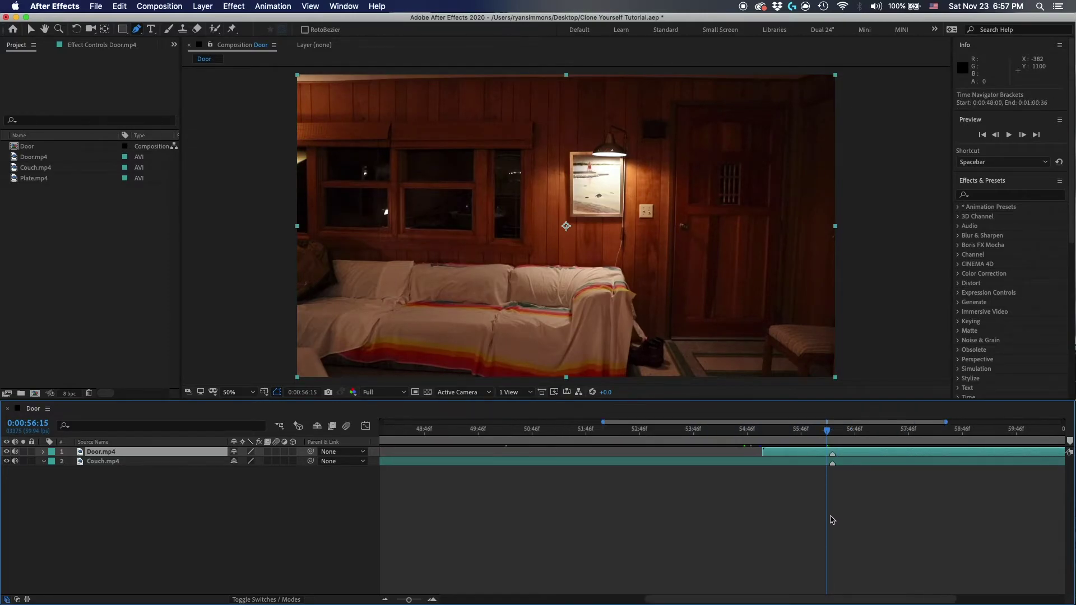
{"action": "left_click", "coordinate": [1055, 437]}
{"action": "left_click_drag", "start_coordinate": [1054, 437], "coordinate": [897, 440]}
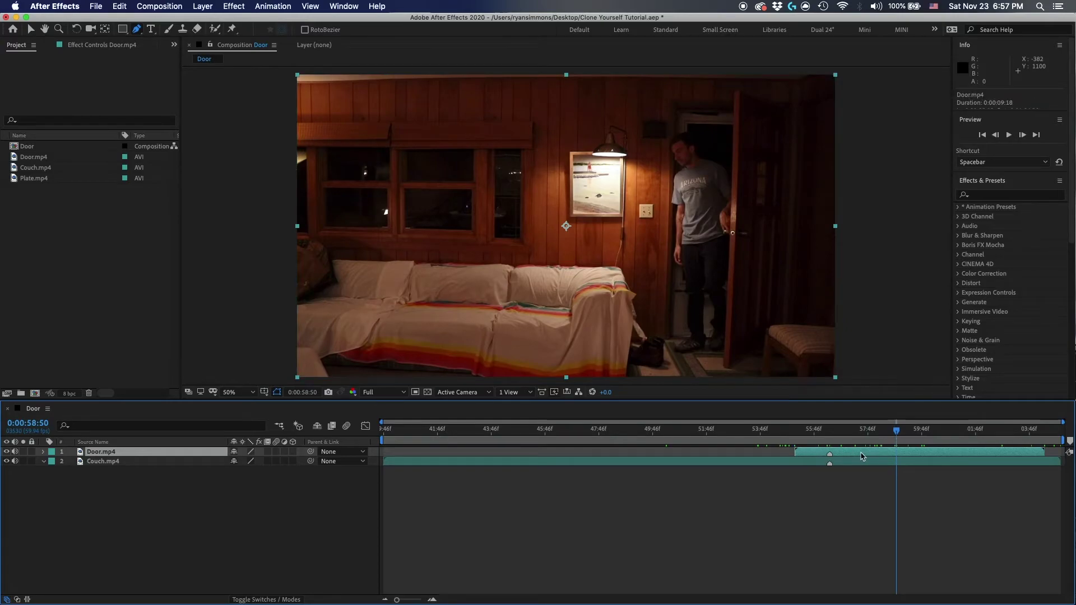
- Draw a closed Pen mask on Door.mp4 around the doorway's right half, extending past the frame edges
{"action": "key", "text": "g"}
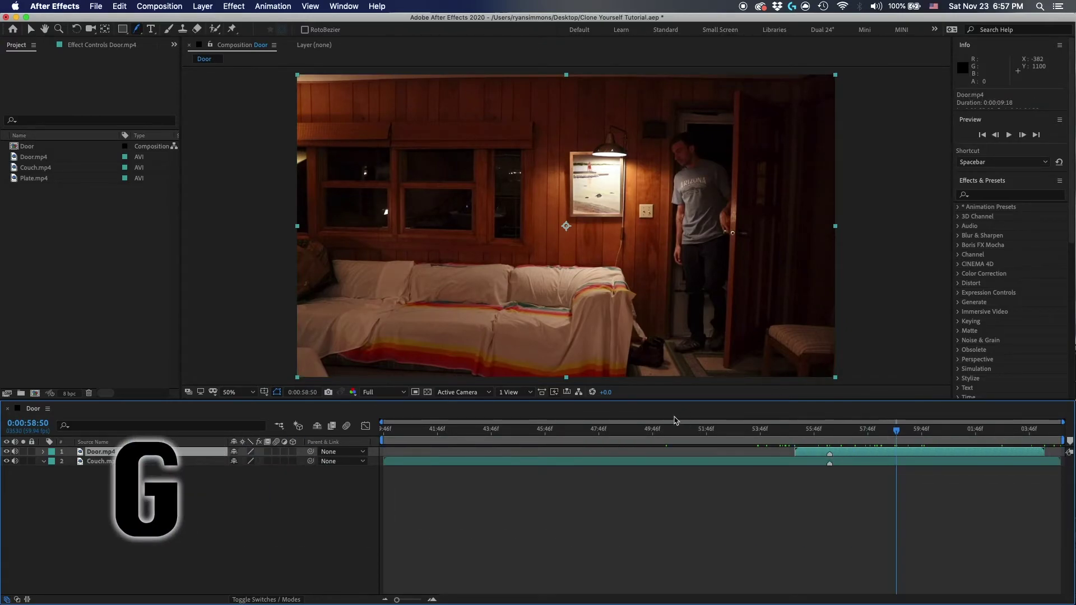
{"action": "left_click", "coordinate": [662, 380]}
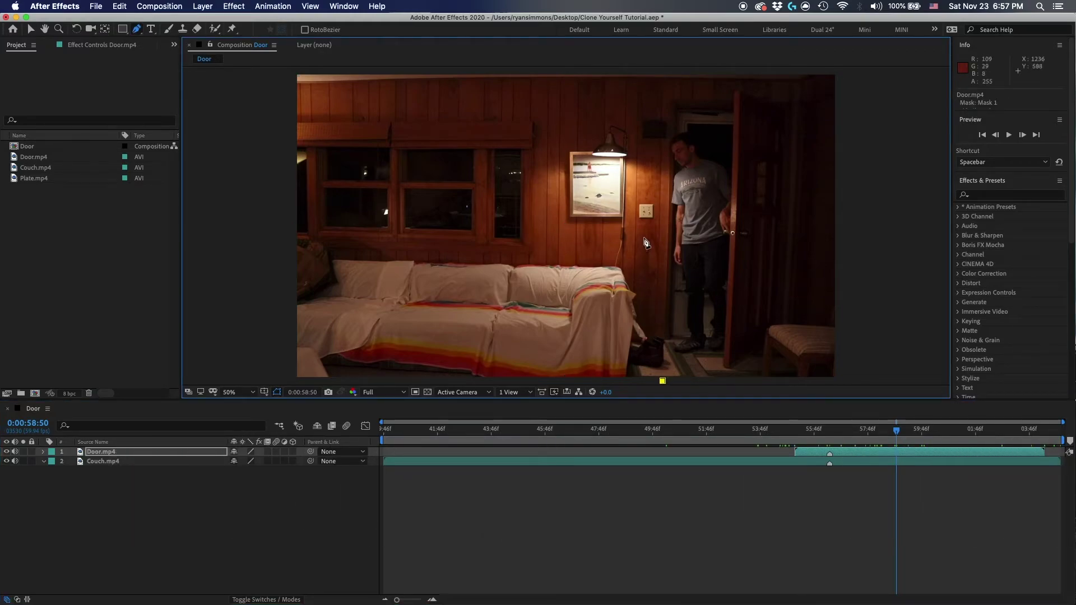
{"action": "left_click", "coordinate": [645, 226]}
{"action": "left_click", "coordinate": [641, 70]}
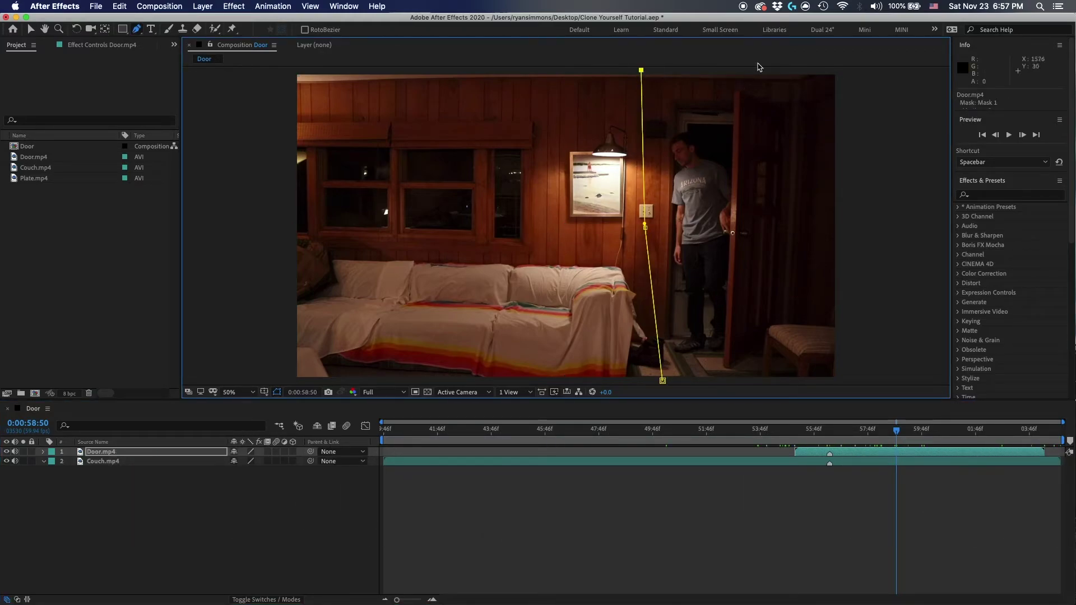
{"action": "key", "text": "comma"}
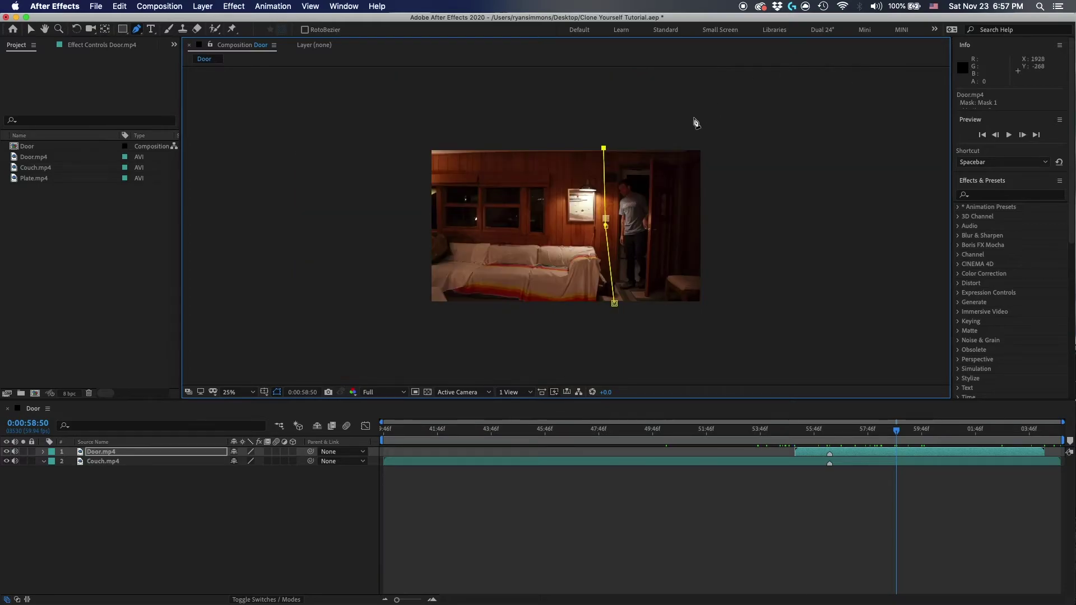
{"action": "left_click", "coordinate": [708, 142]}
{"action": "left_click", "coordinate": [706, 319]}
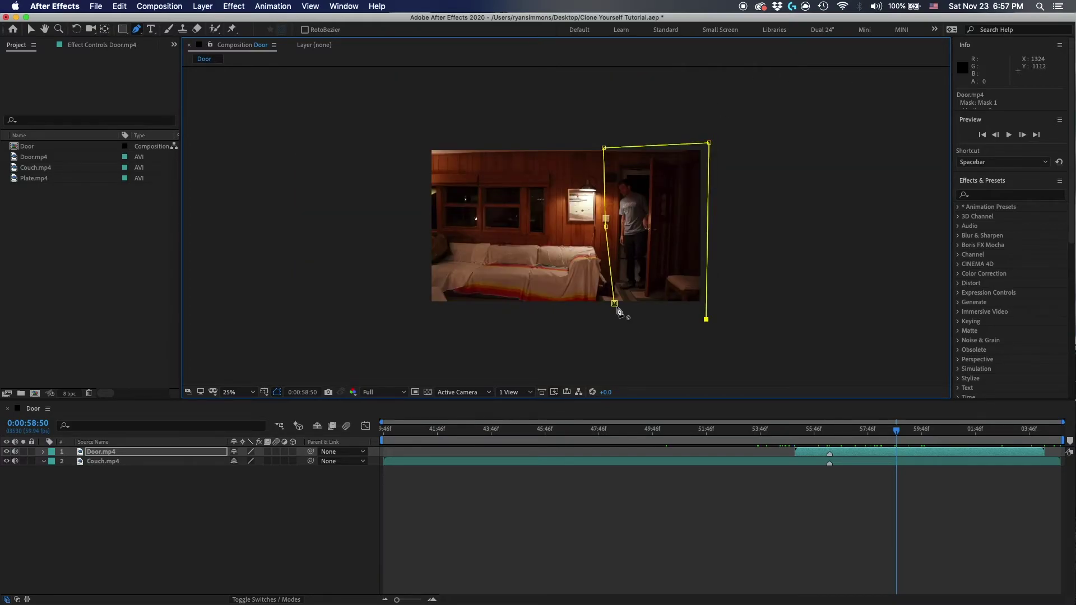
{"action": "left_click", "coordinate": [614, 303]}
{"action": "left_click", "coordinate": [721, 516]}
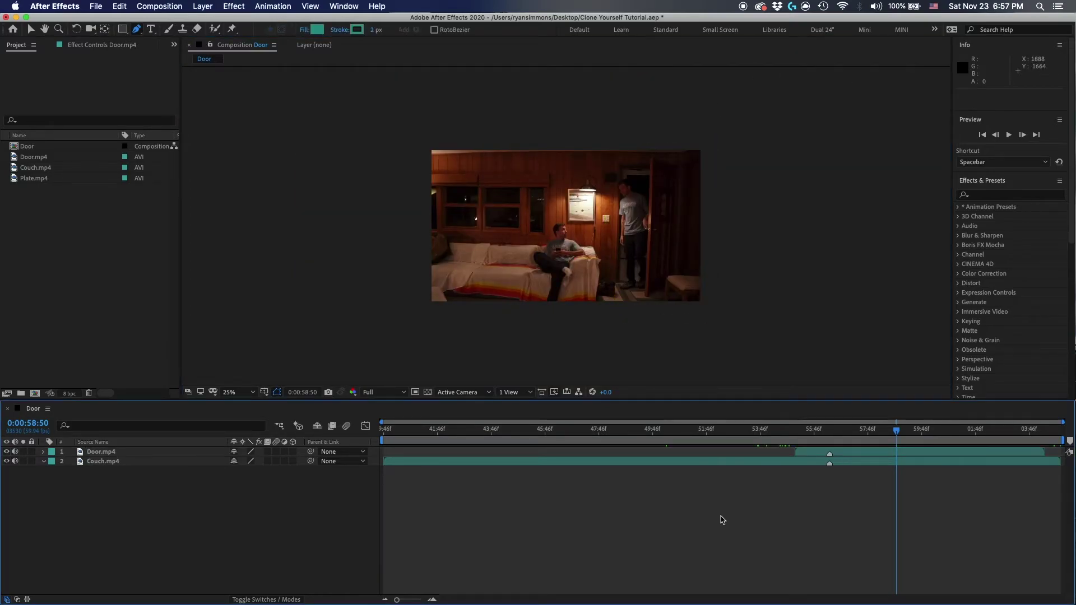
{"action": "key", "text": "period"}
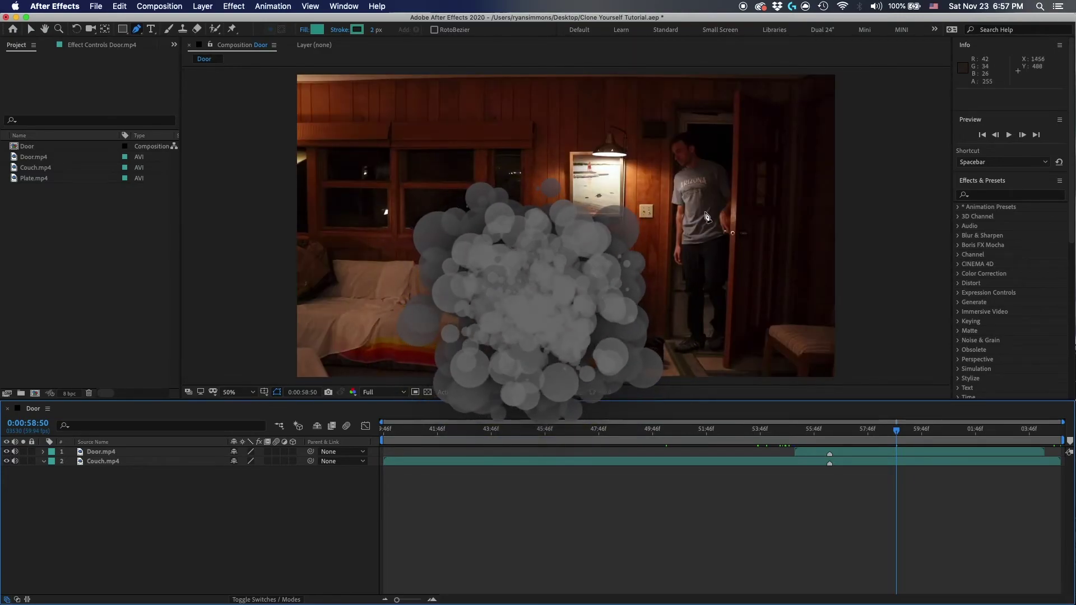
{"action": "key", "text": "v"}
{"action": "left_click", "coordinate": [704, 259]}
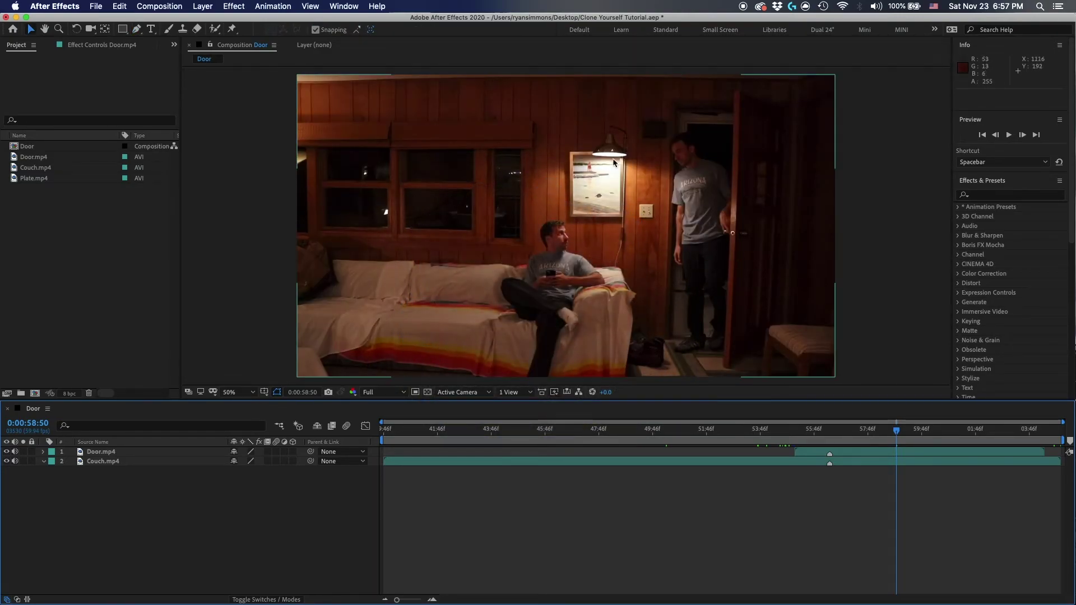
{"action": "key", "text": "period"}
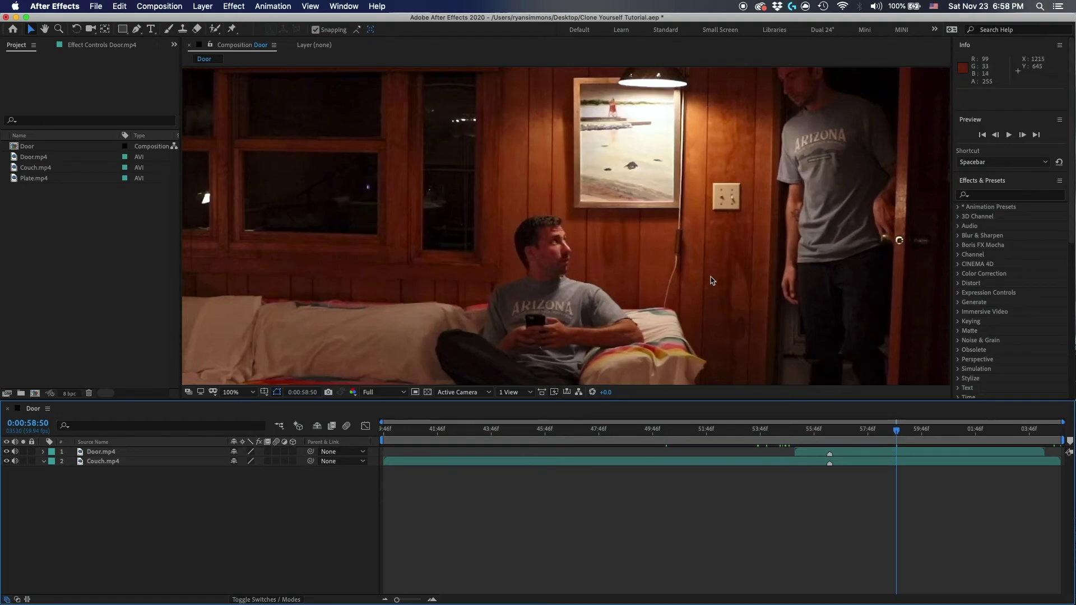
{"action": "key", "text": "comma"}
{"action": "key", "text": "comma"}
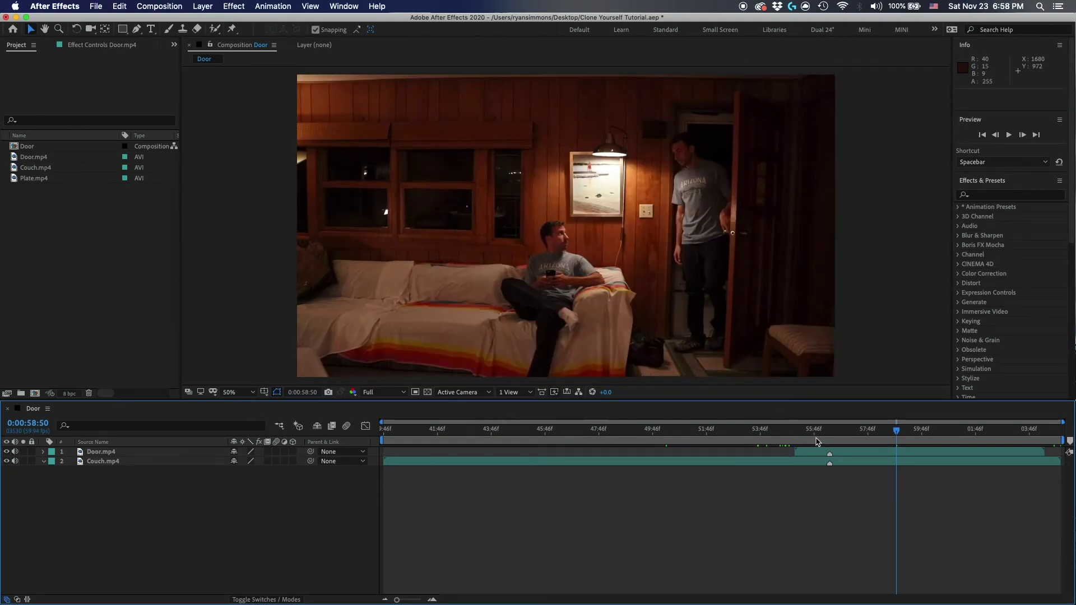
{"action": "left_click_drag", "start_coordinate": [816, 441], "coordinate": [1015, 445]}
- Feather the Door.mp4 mask to 156 pixels, toggling Couch.mp4 off and on to check the blend
{"action": "left_click", "coordinate": [627, 452]}
{"action": "key", "text": "ctrl+v"}
{"action": "key", "text": "m"}
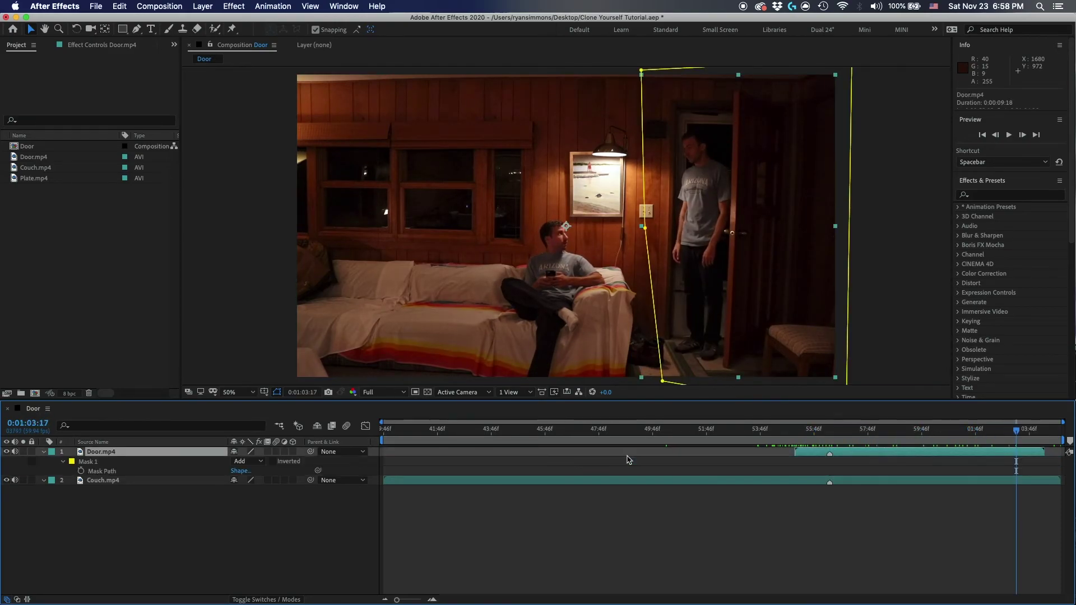
{"action": "key", "text": "f"}
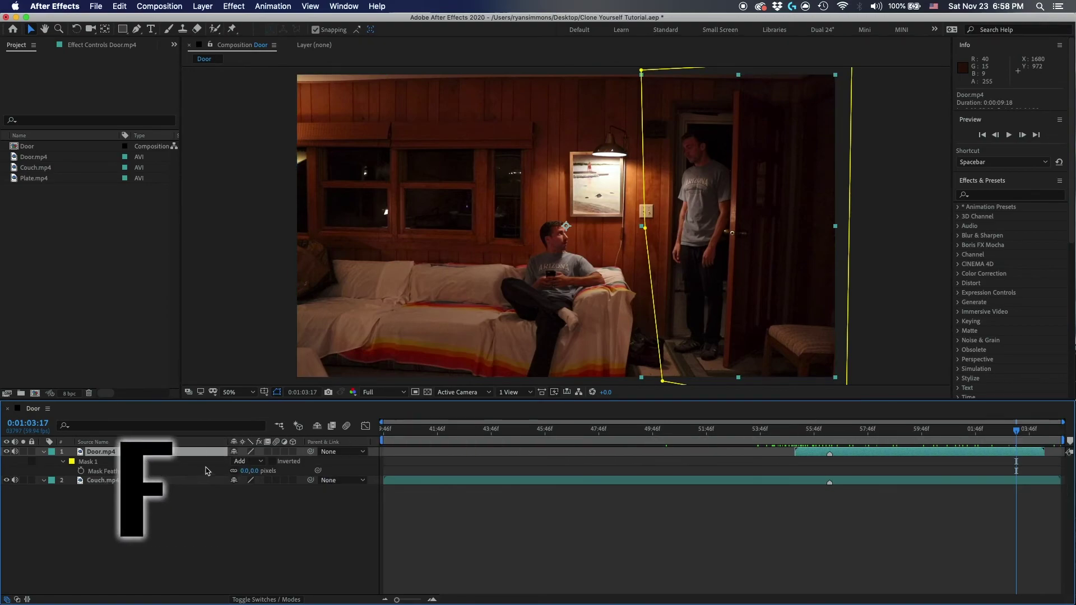
{"action": "left_click_drag", "start_coordinate": [242, 470], "coordinate": [297, 468]}
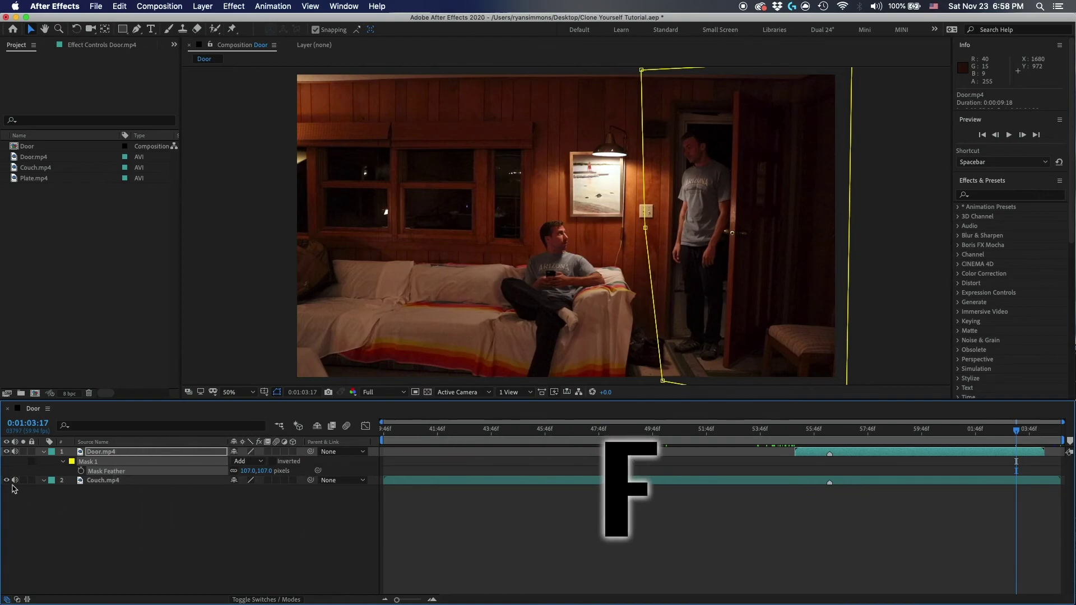
{"action": "left_click", "coordinate": [6, 480]}
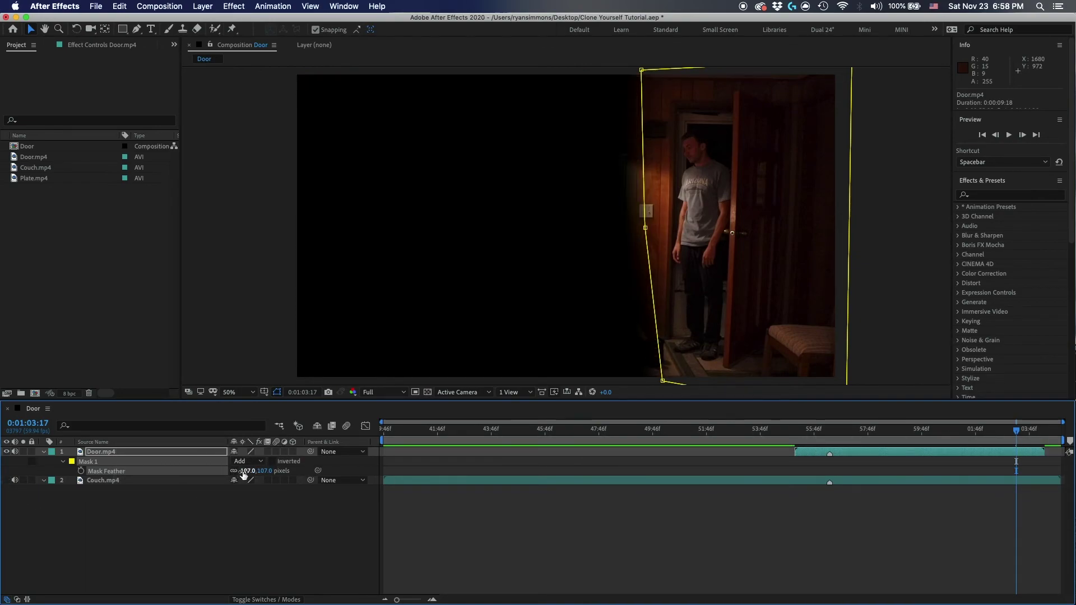
{"action": "left_click_drag", "start_coordinate": [246, 471], "coordinate": [255, 472]}
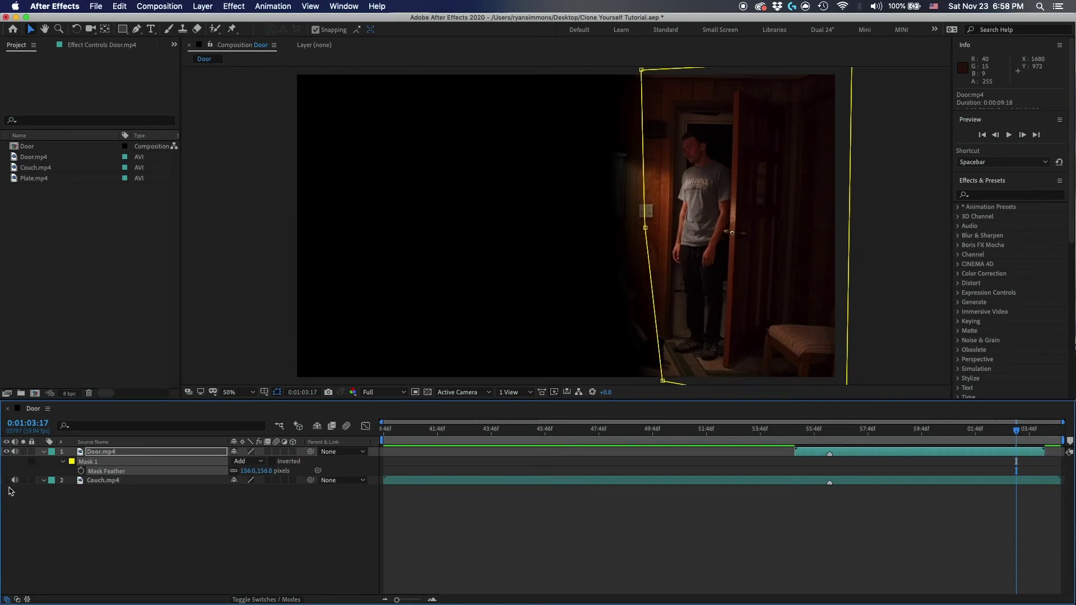
{"action": "left_click", "coordinate": [7, 480]}
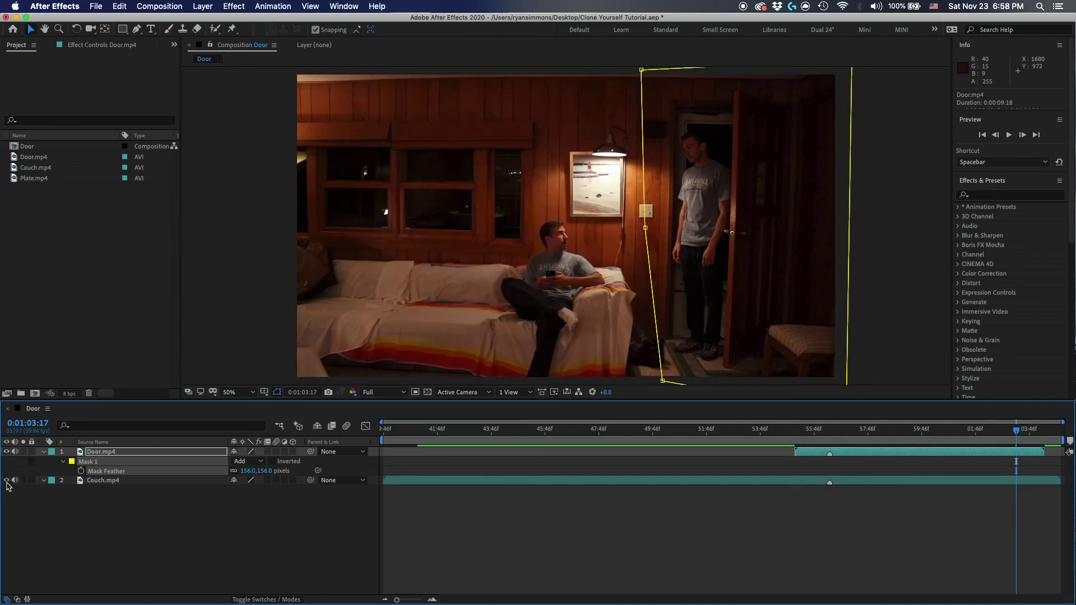
{"action": "left_click_drag", "start_coordinate": [165, 542], "coordinate": [146, 476]}
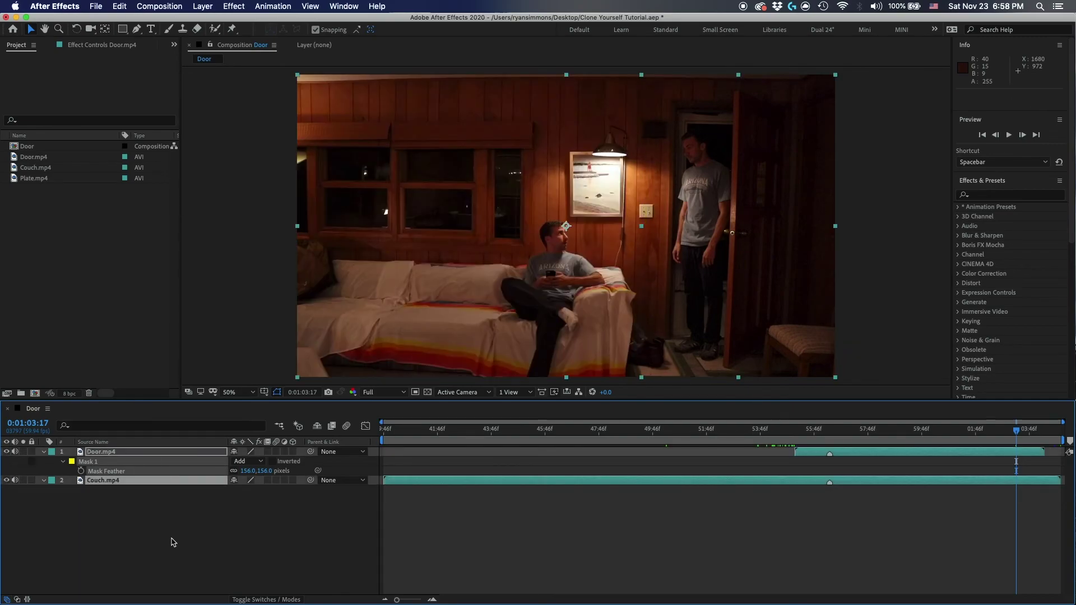
- Reveal Door.mp4's Mask Path and 156-pixel Mask Feather together in the timeline
{"action": "key", "text": "shift+m"}
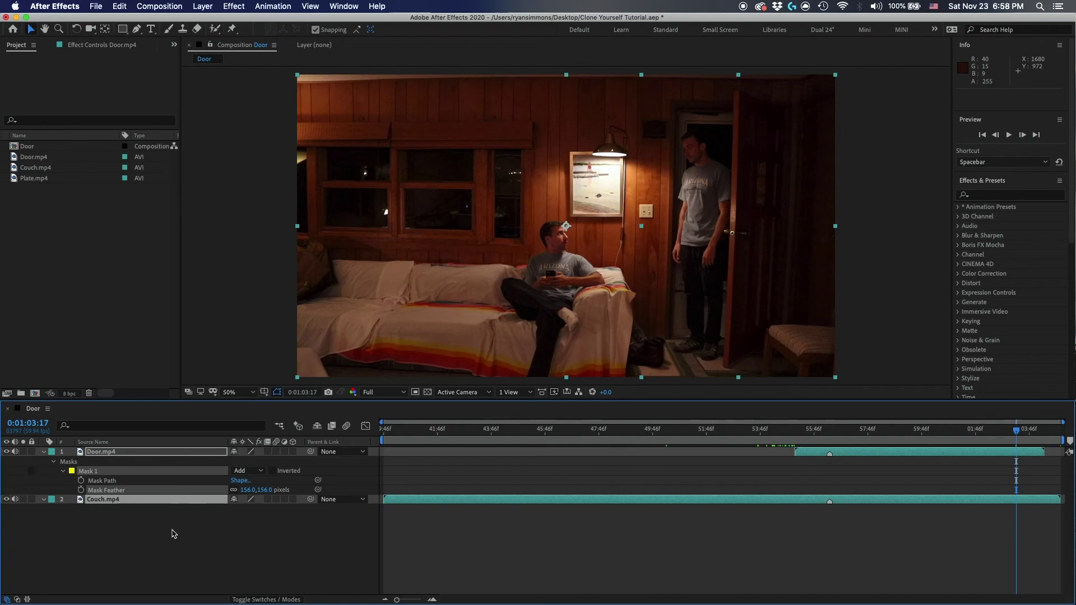